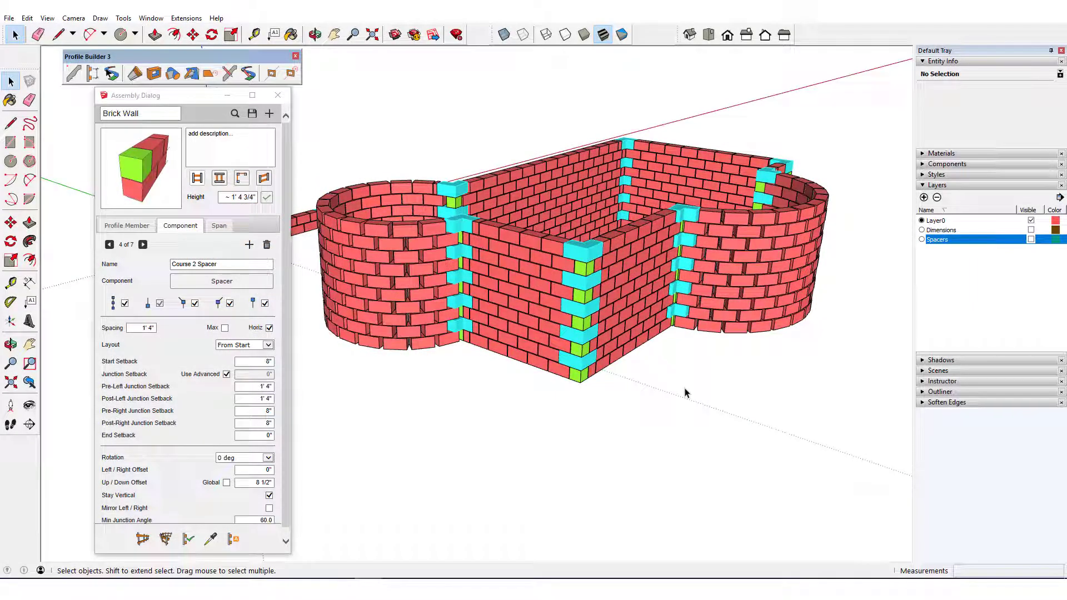
middle_click_drag(685, 393, 589, 546)
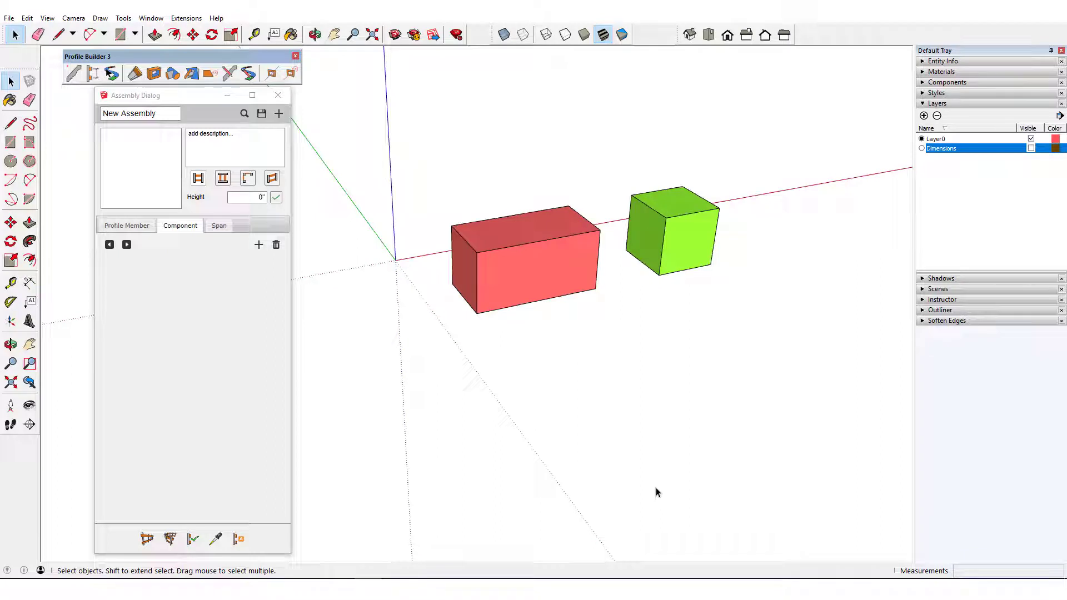
Step: Check the red brick's dimensions by temporarily showing the Dimensions layer, and inspect the component's own axes
left_click(1031, 149)
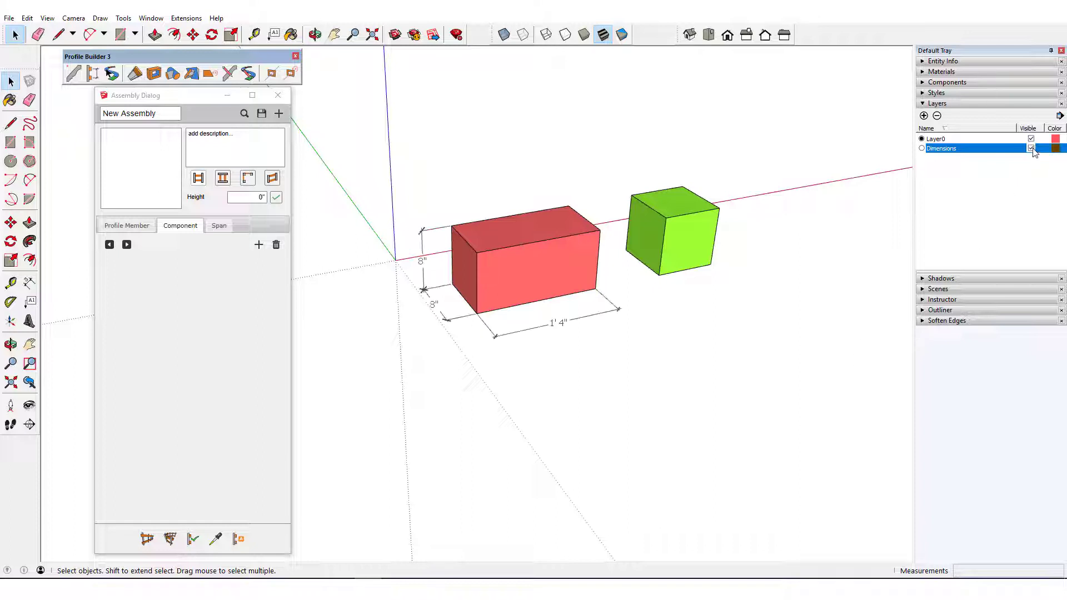
double_click(558, 250)
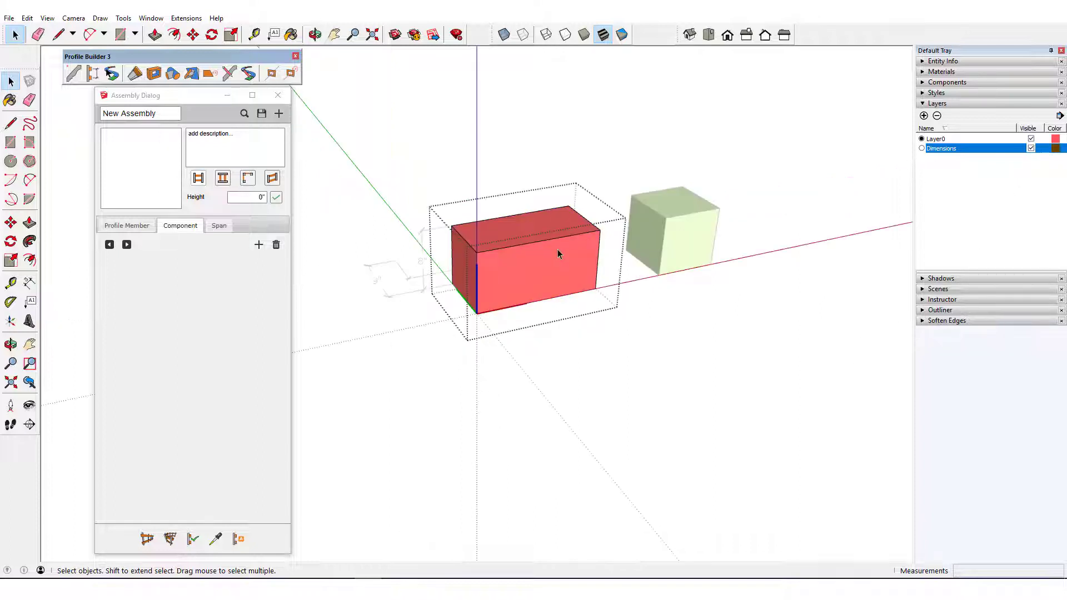
left_click(698, 307)
left_click(1031, 148)
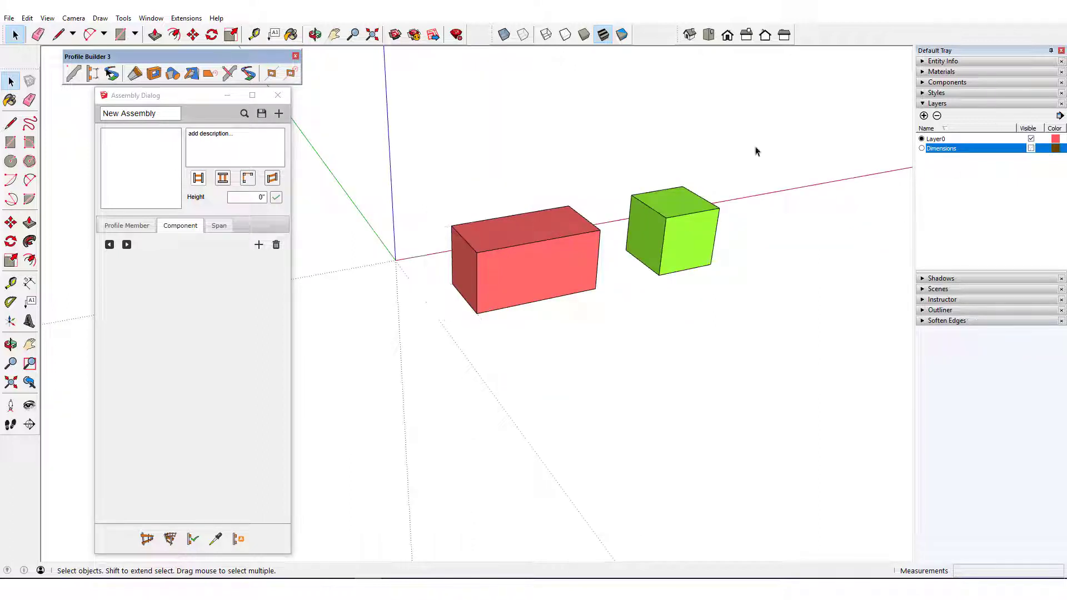
Step: Name the new assembly Brick Wall
left_click(163, 114)
key("BackSpace")
type("Br")
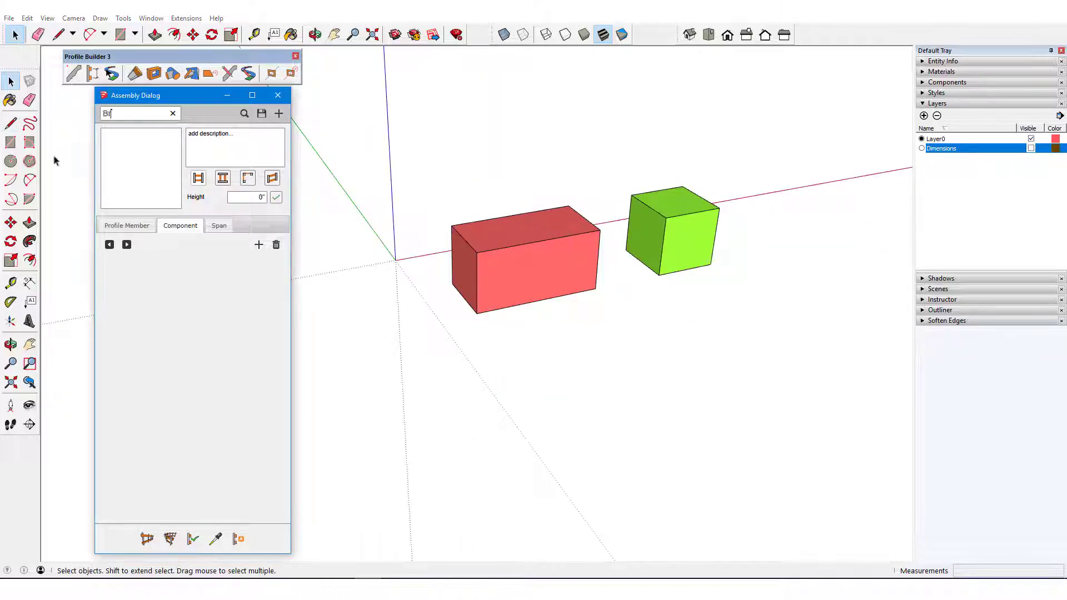
type("ick Wall")
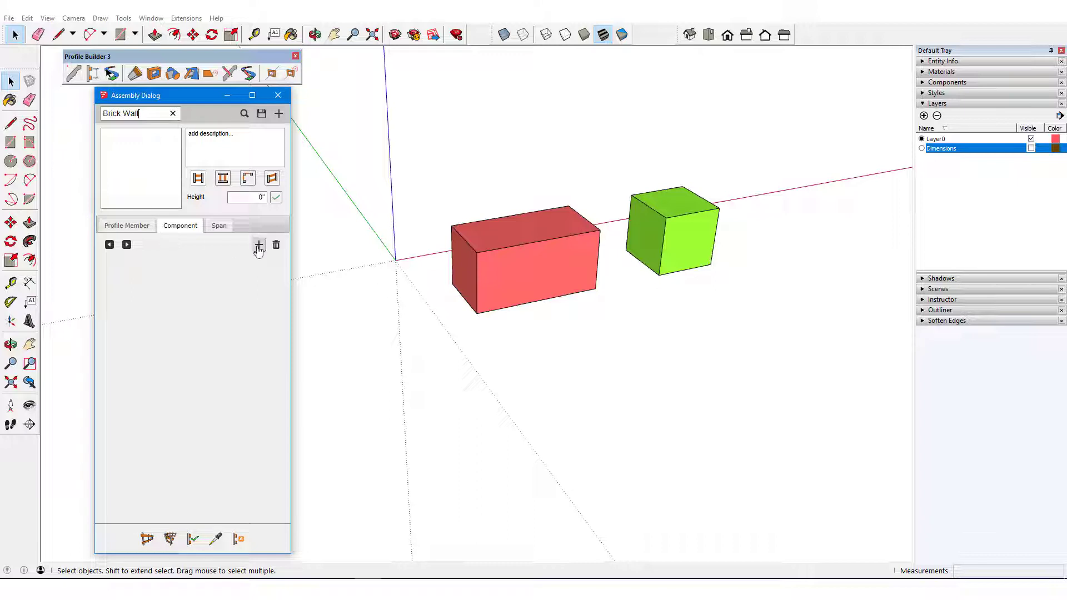
Step: Add a component entry named Brick to the assembly, using the red full brick from the model
left_click(258, 244)
type("Brick")
left_click(196, 282)
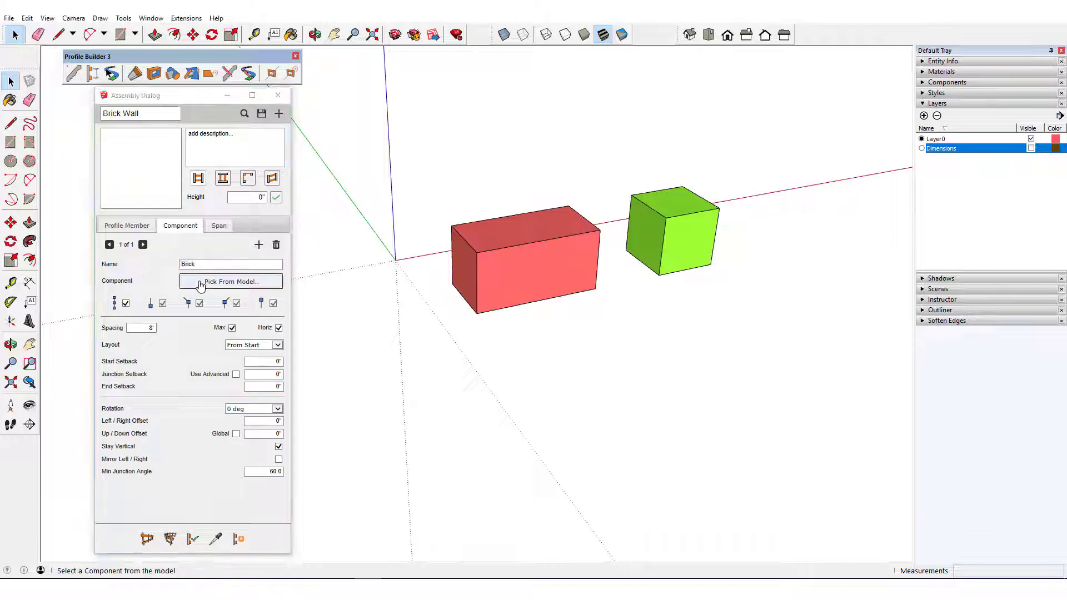
left_click(496, 276)
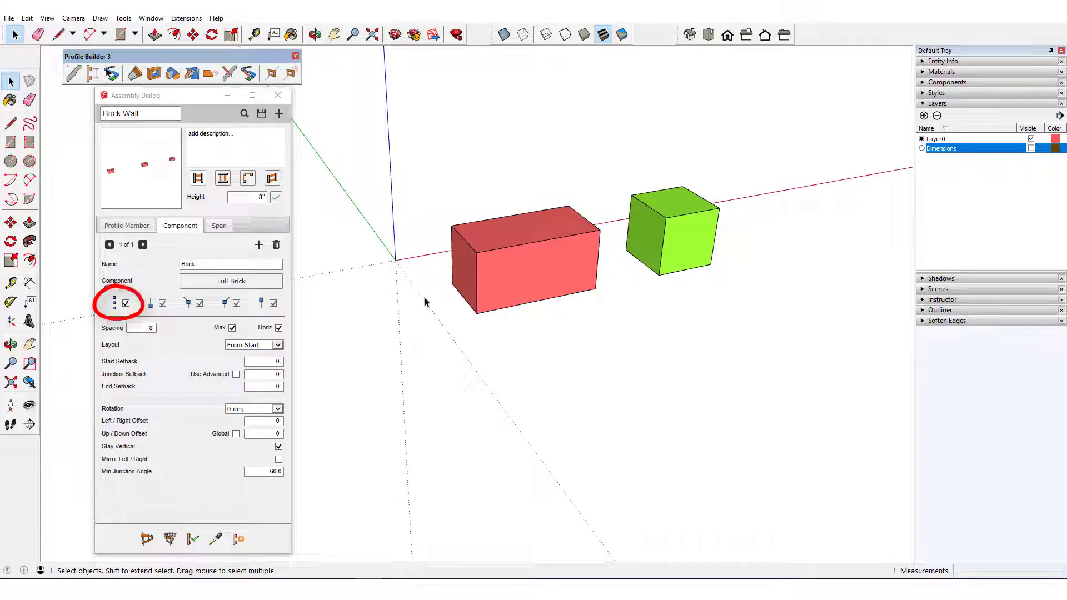
Step: Set the Brick component's spacing to 16 inches and turn off the Max option
left_click_drag(146, 328, 157, 328)
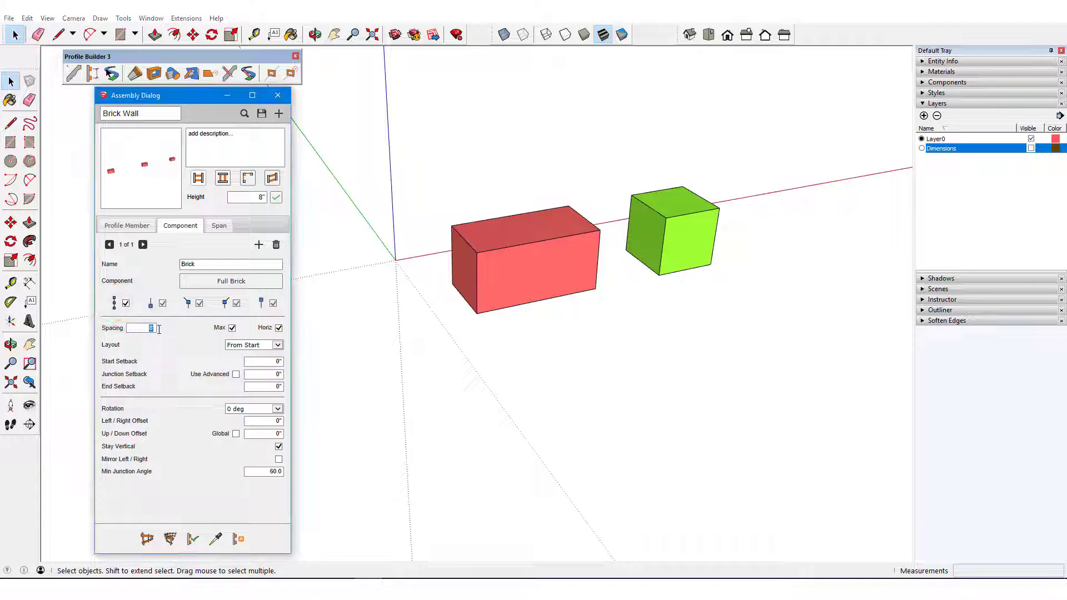
type("16")
key("Tab")
left_click(232, 328)
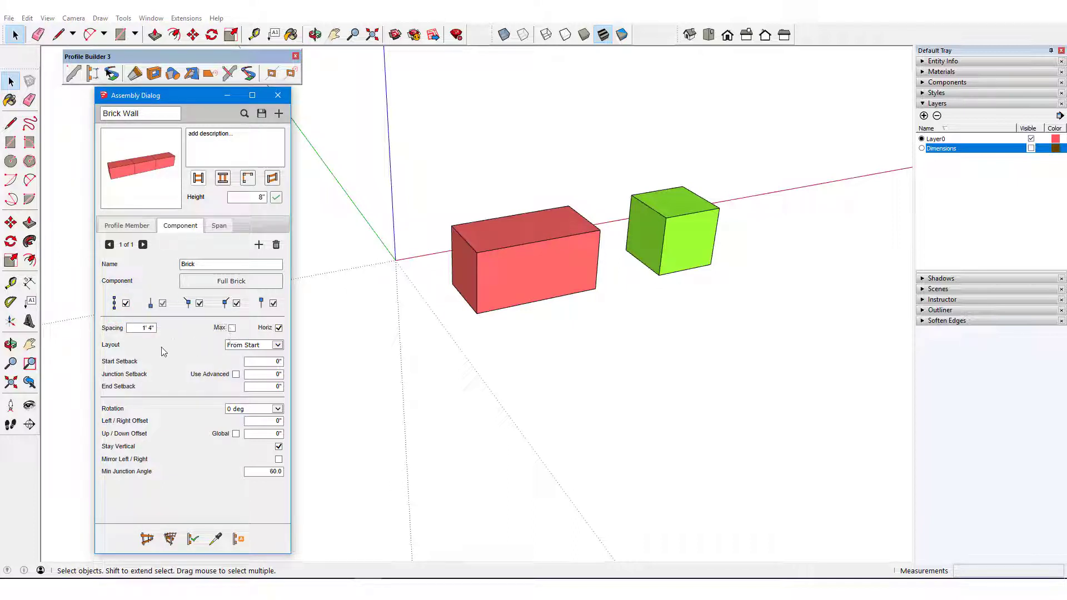
Step: Build the single-course brick assembly along a zigzag path of four segments in front of the sample blocks
left_click(146, 538)
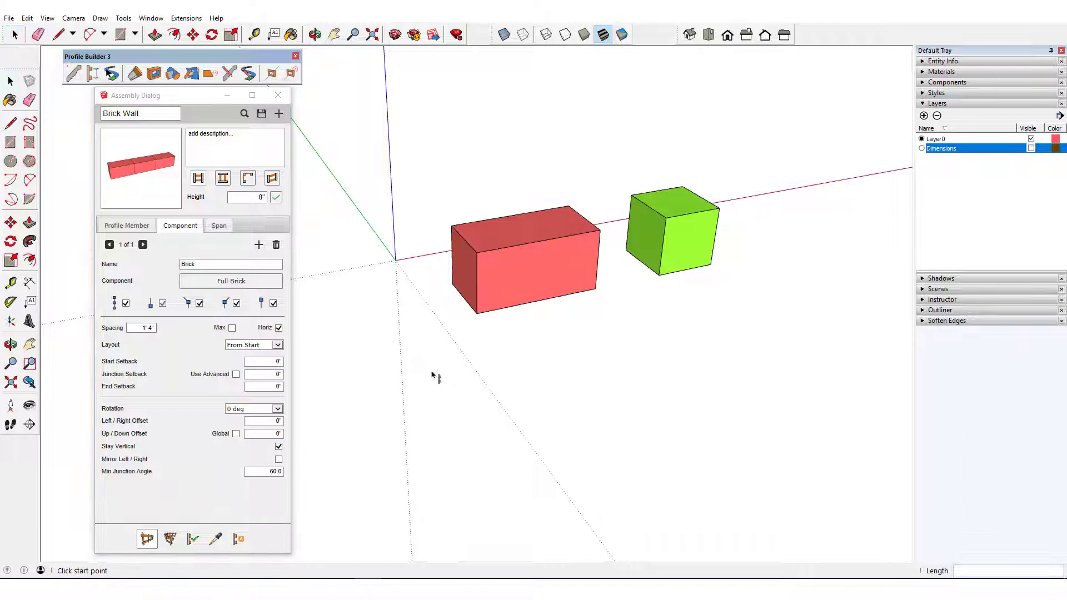
left_click(467, 362)
scroll(418, 309, "down", 5)
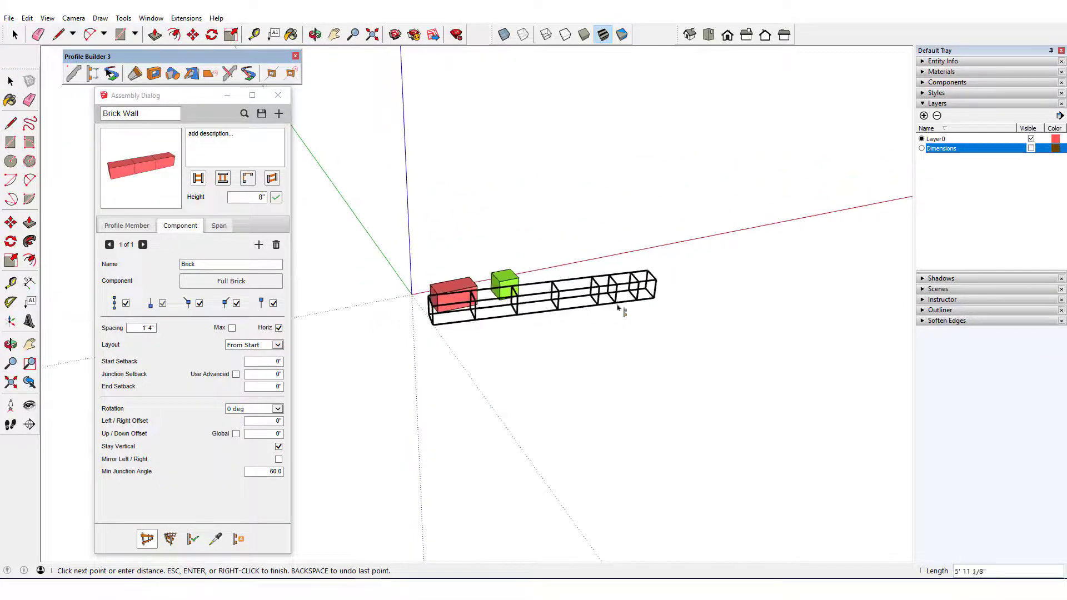
left_click(719, 381)
middle_click_drag(719, 381, 525, 428, "shift")
left_click(685, 359)
scroll(688, 333, "down", 3)
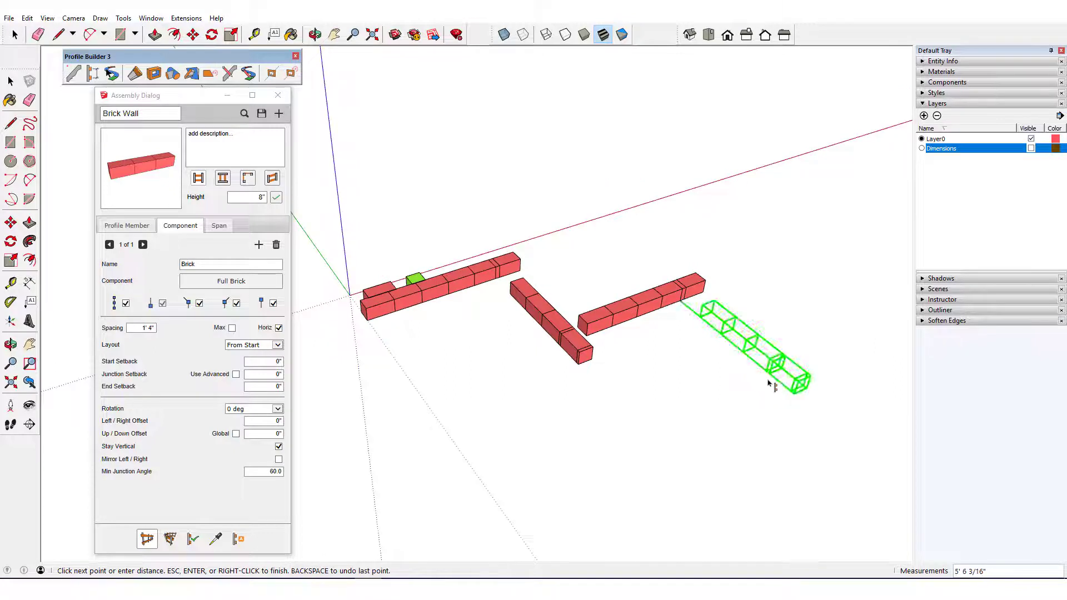
left_click(796, 383)
key("Escape")
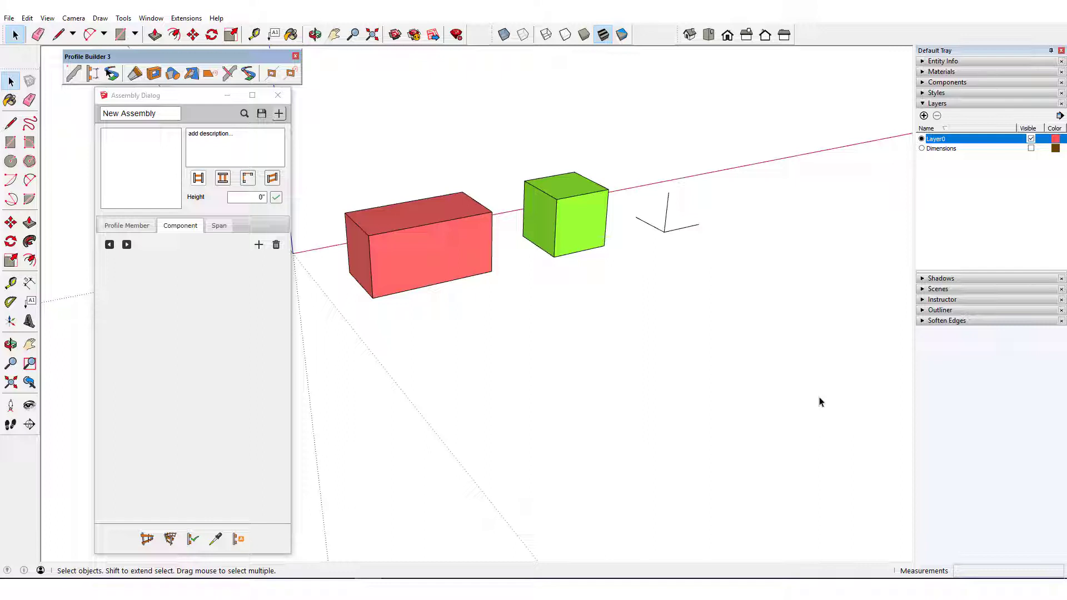
Step: Change the style's edge color setting to By material
middle_click_drag(820, 402, 769, 369)
key("space")
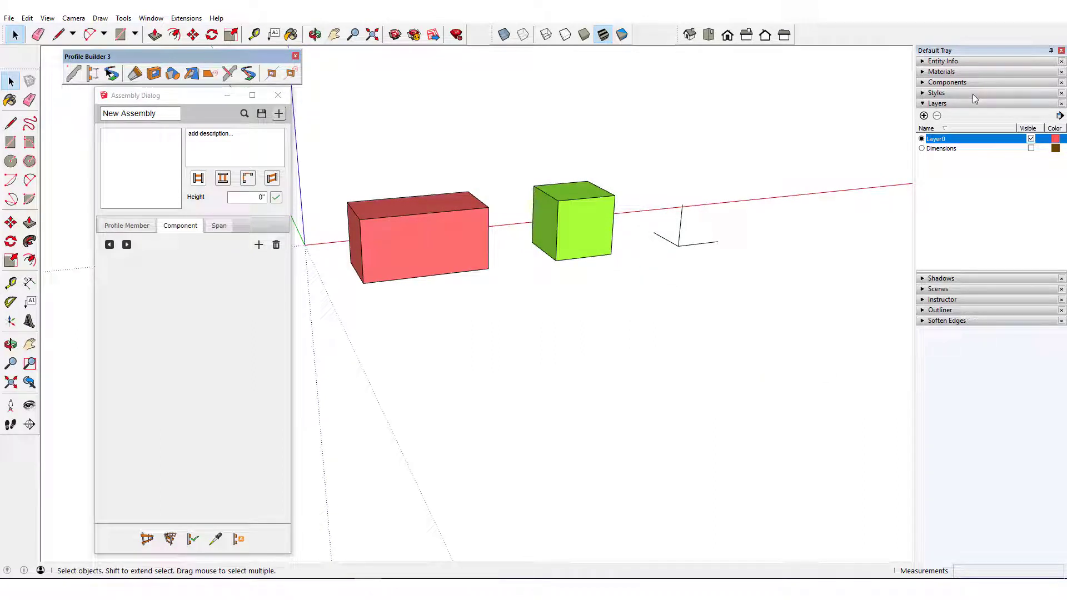
left_click(923, 94)
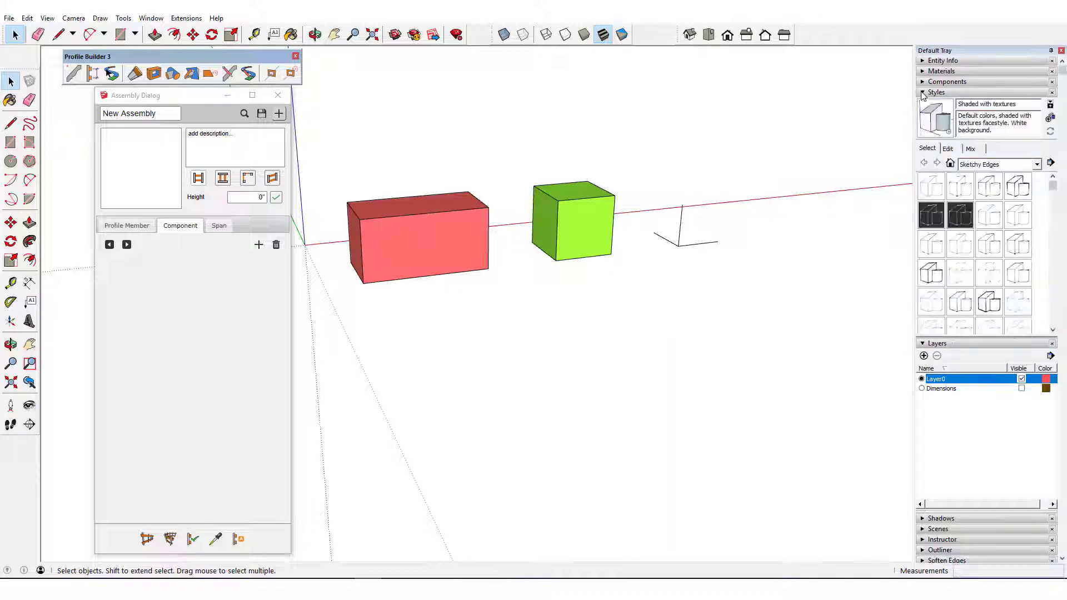
left_click(947, 149)
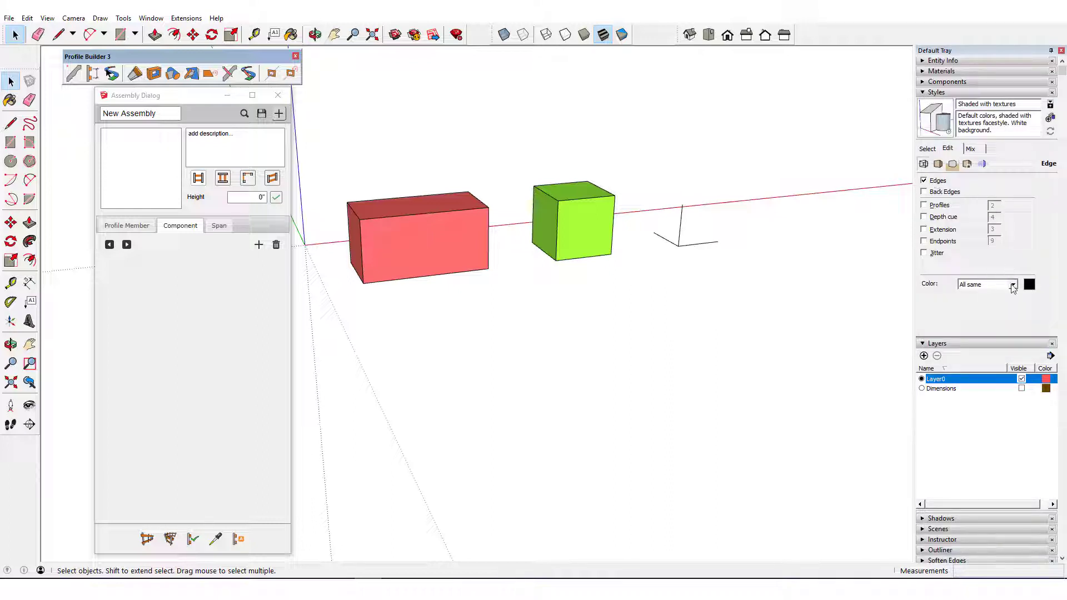
left_click(1013, 285)
left_click(998, 301)
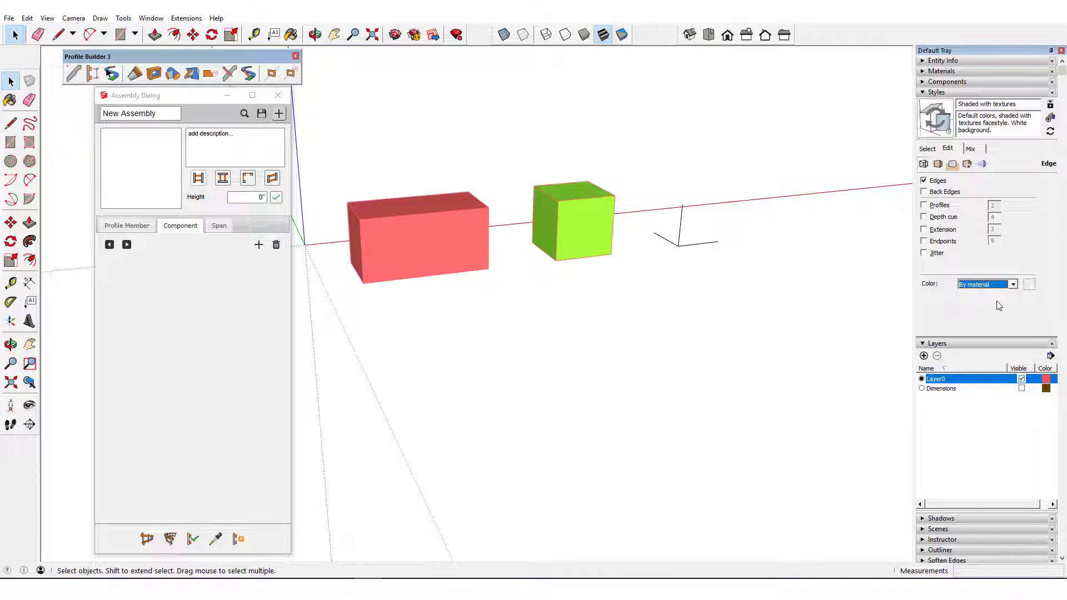
Step: Paint the three lines of the small axis marker red, green and blue to match their axis directions
key("b")
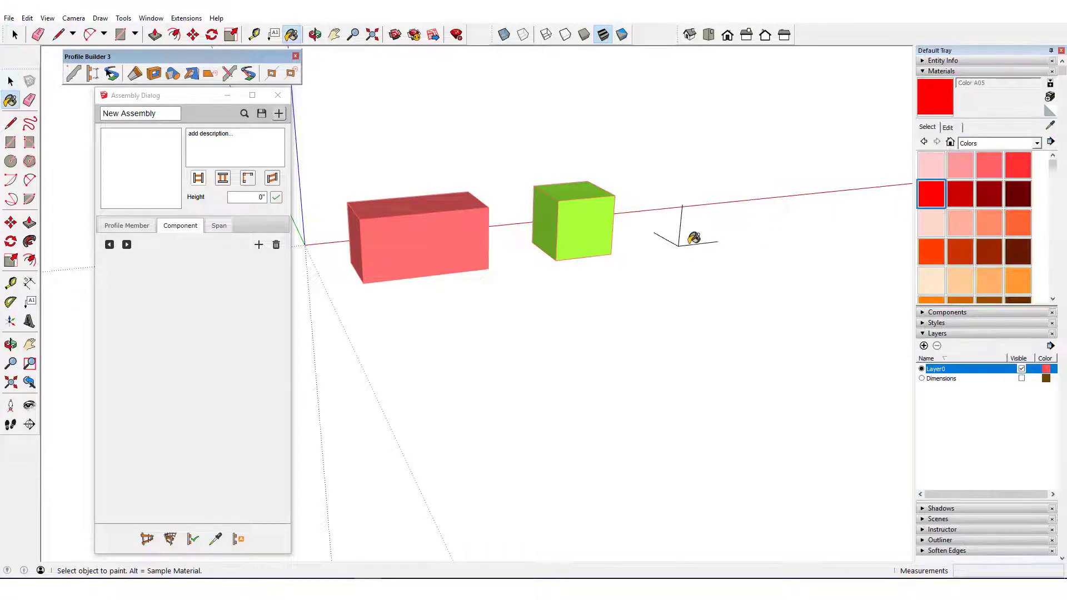
left_click(689, 244)
left_click_drag(1052, 165, 1054, 236)
left_click(1017, 203)
left_click(663, 238)
left_click(1018, 208)
left_click(680, 229)
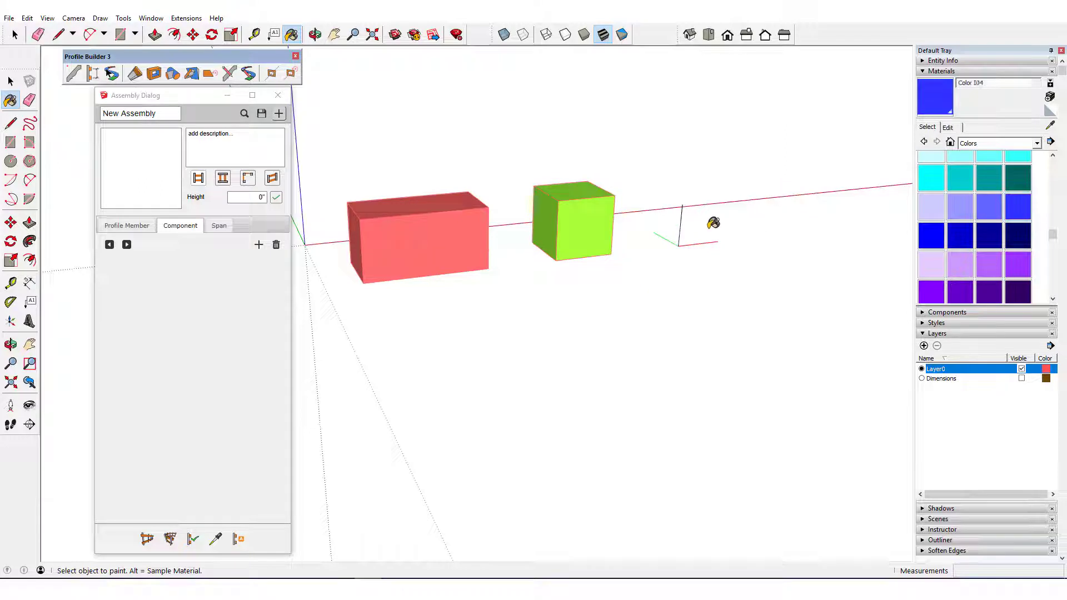
key("space")
left_click(923, 71)
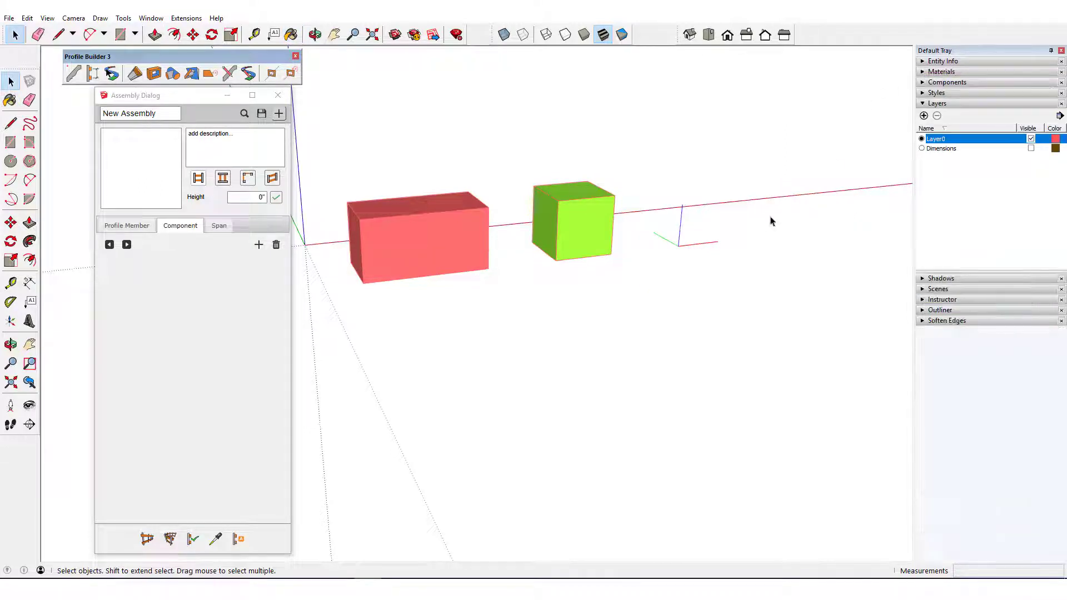
Step: Turn the colored axis-marker lines into a component named Spacer
left_click(685, 242)
right_click(685, 246)
left_click(738, 332)
type("Axes")
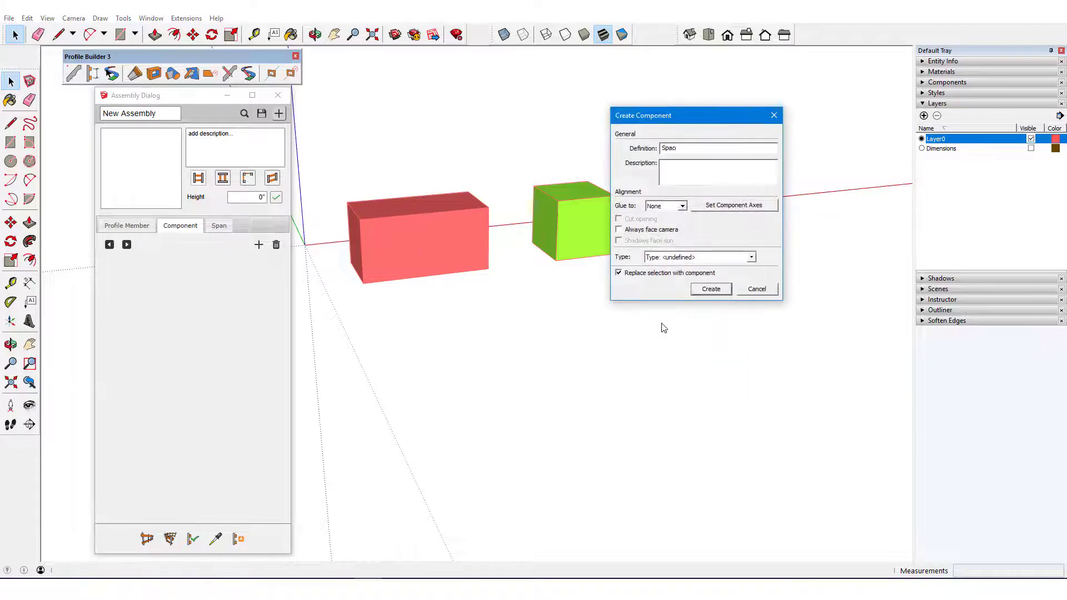
left_click(714, 289)
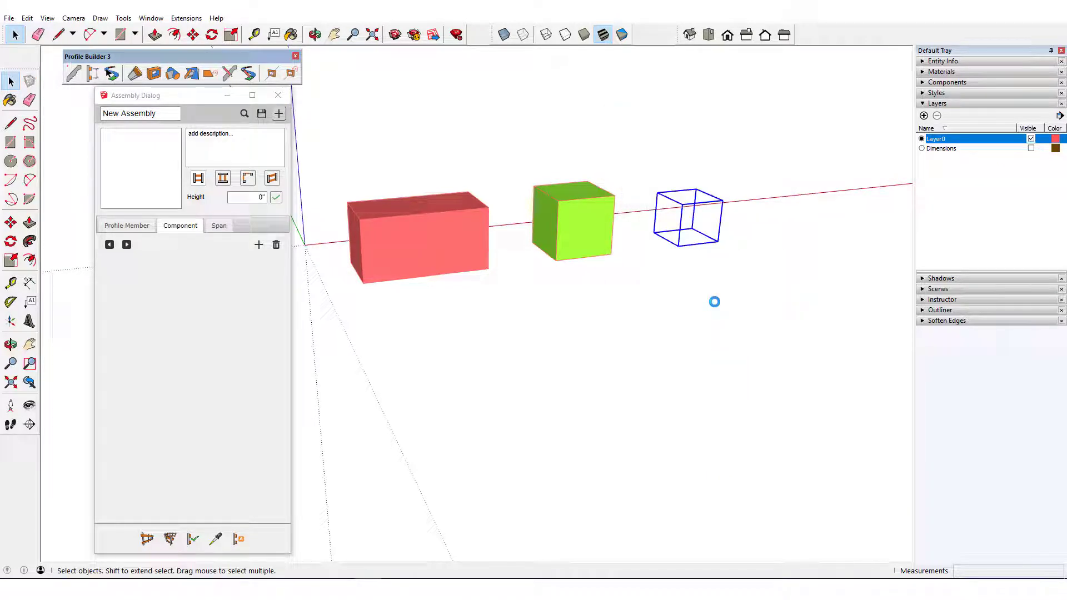
left_click(715, 302)
Step: Add a new layer named Spacers
left_click(923, 116)
type("Spa")
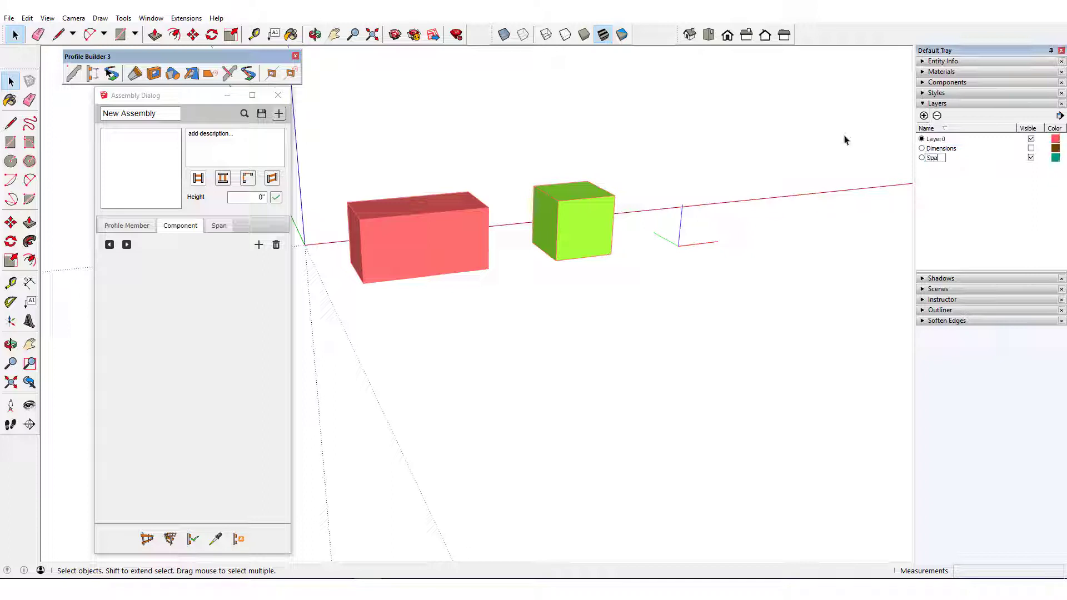
type("cers")
key("Return")
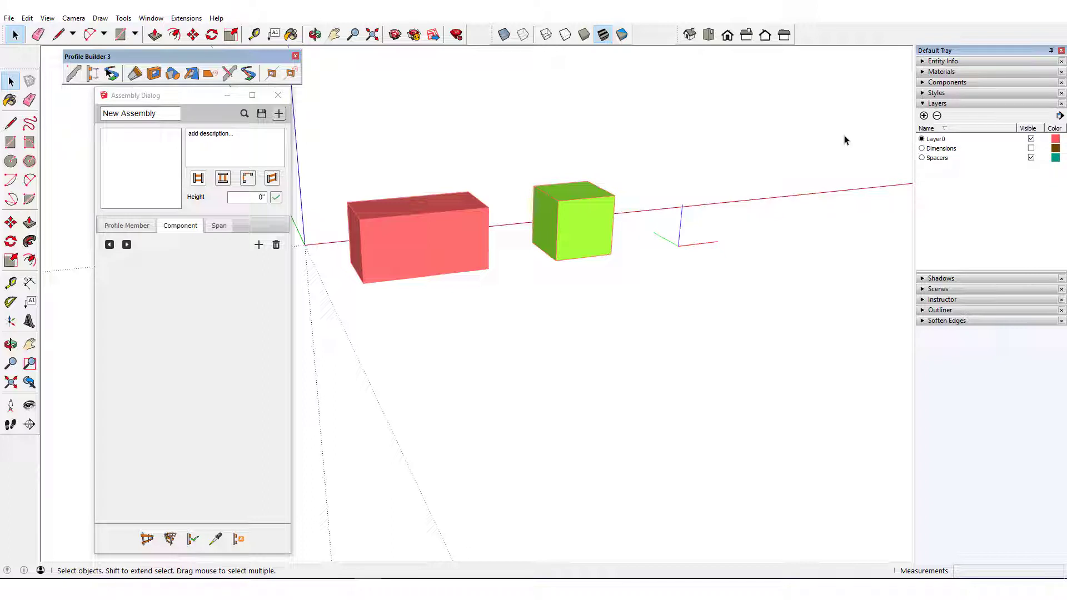
Step: Name the empty new assembly Brick Wall
left_click_drag(161, 114, 69, 109)
key("BackSpace")
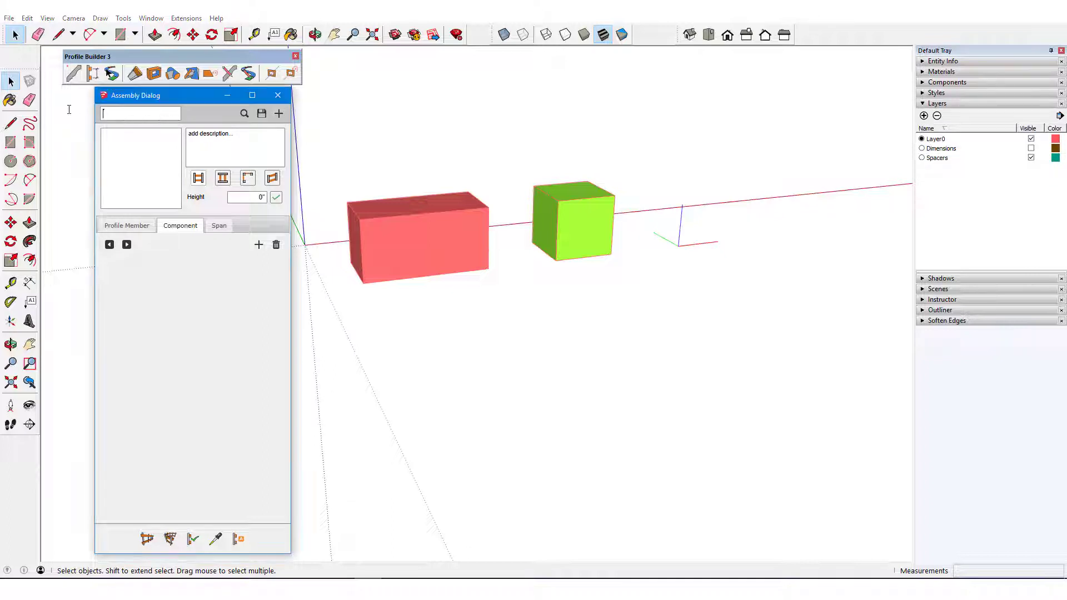
type("Brick Wall")
Step: Add a component entry named Course 1 Spacer to the assembly, using the Spacer axis marker from the model
left_click(258, 245)
left_click(231, 265)
key("ctrl+a")
type("Cours")
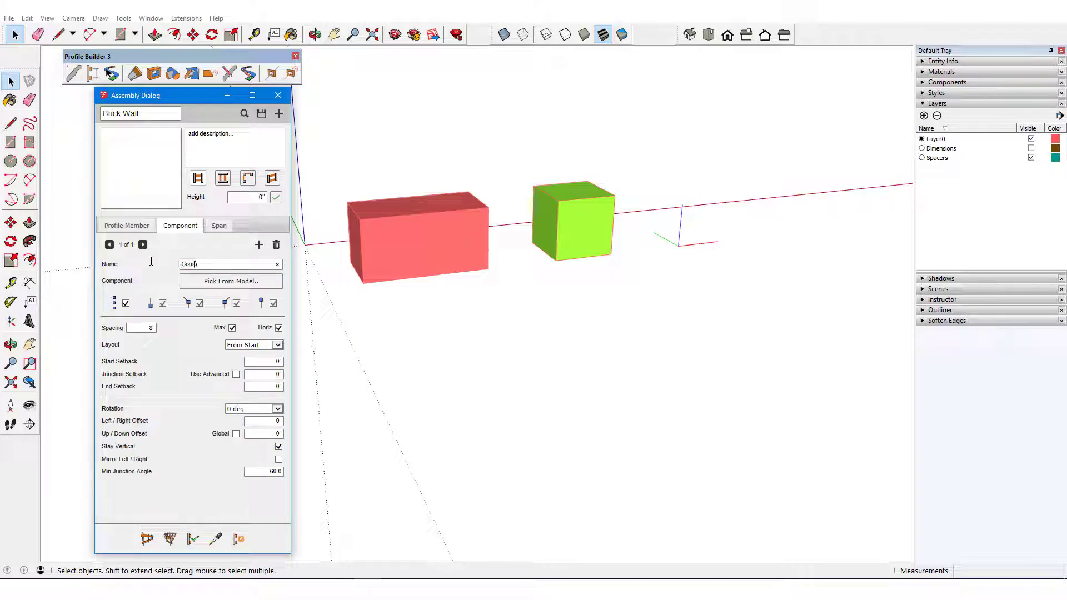
type("e 1 Spacer")
left_click(217, 281)
left_click(684, 239)
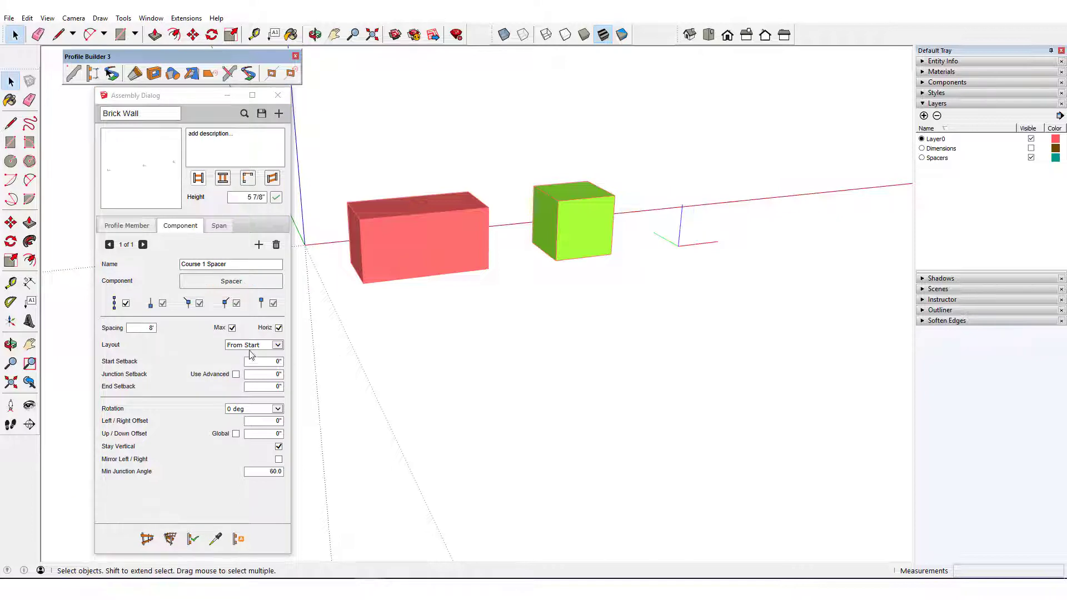
Step: Set the Course 1 Spacer spacing to 16 inches and turn off the Max option
double_click(151, 327)
type("16")
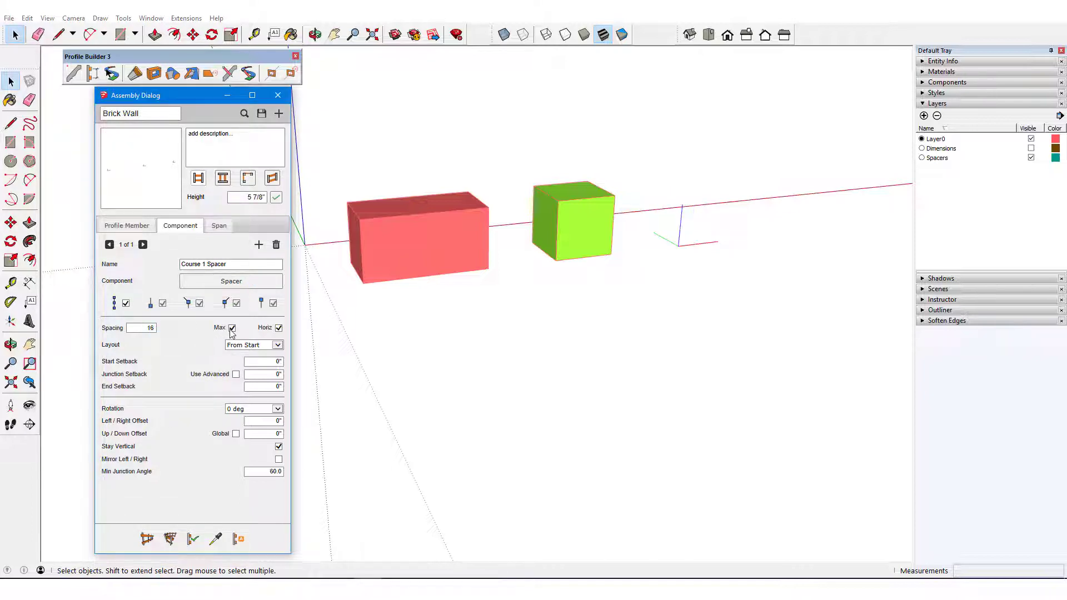
left_click(231, 328)
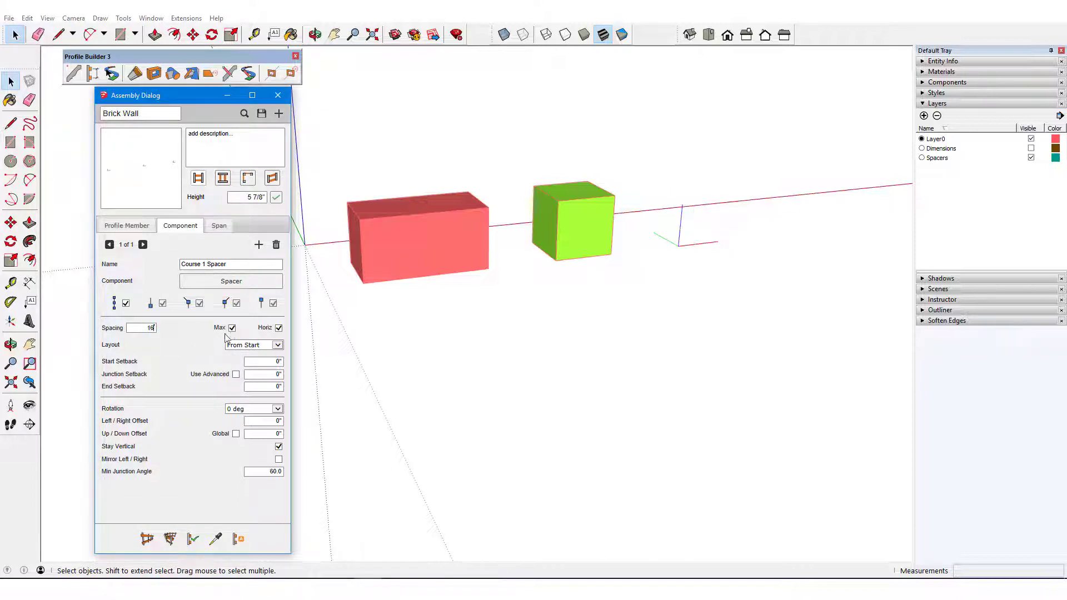
Step: Build the spacer assembly along a three-segment zigzag path in front of the sample blocks
left_click(147, 540)
middle_click_drag(392, 377, 421, 439)
scroll(417, 405, "down", 3)
left_click(409, 360)
scroll(600, 300, "down", 3)
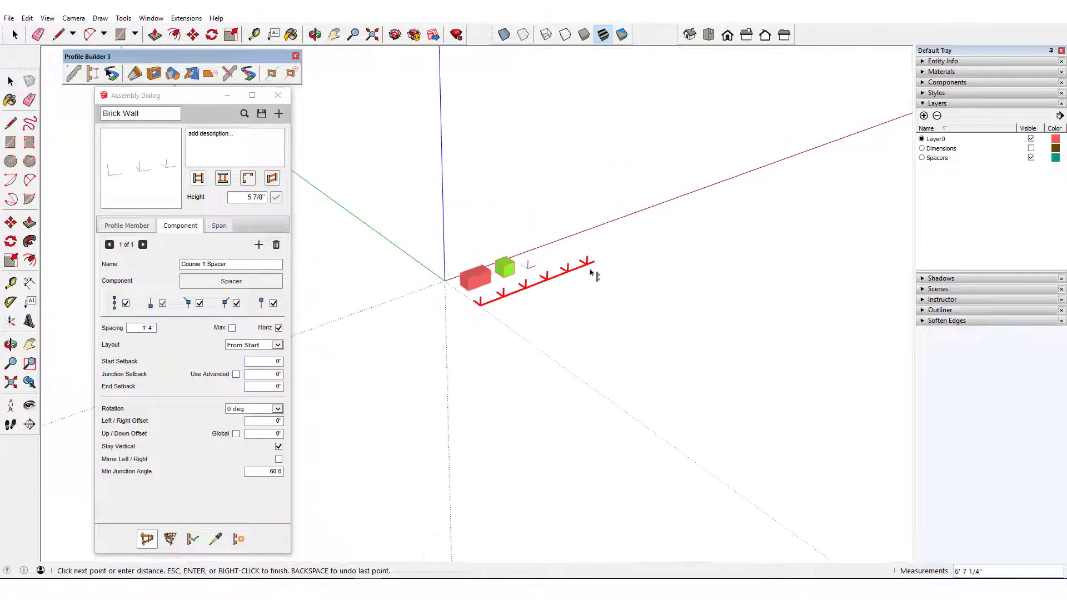
left_click(603, 258)
left_click(722, 326)
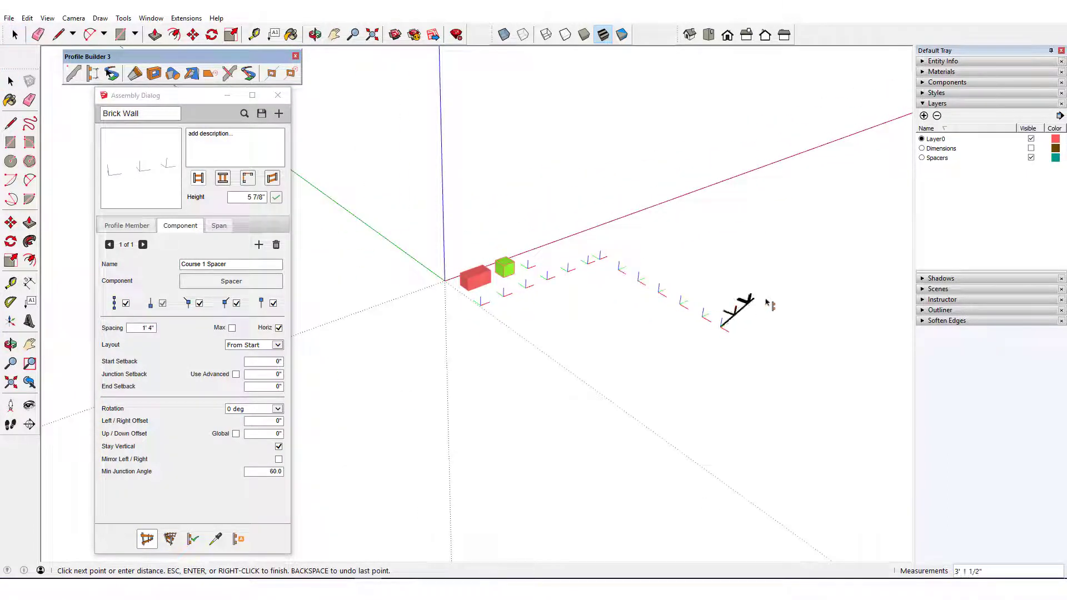
left_click(844, 266)
middle_click_drag(844, 270, 745, 260, "shift")
key("space")
Step: Add a span of type Component to the Brick Wall assembly and name it Course 1
left_click(219, 225)
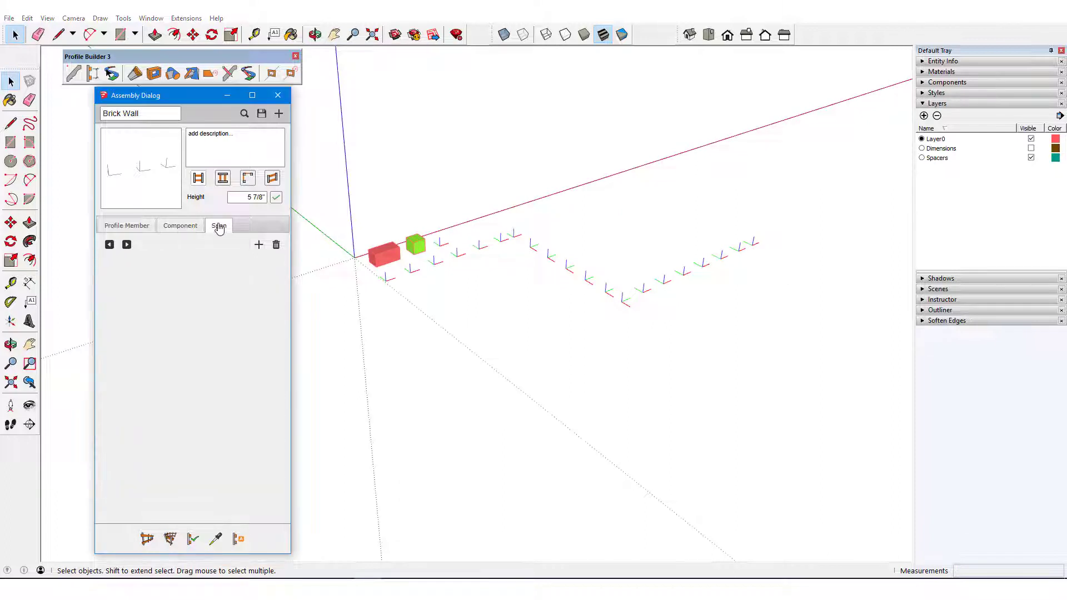
left_click(259, 244)
left_click(279, 269)
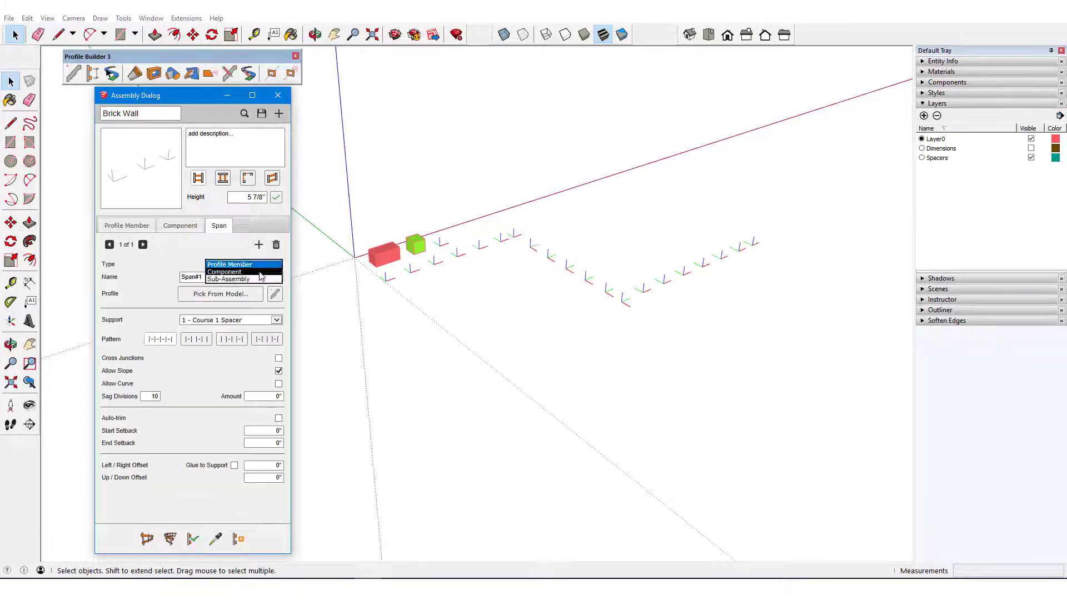
left_click(245, 277)
left_click_drag(201, 277, 149, 277)
type("Course 1")
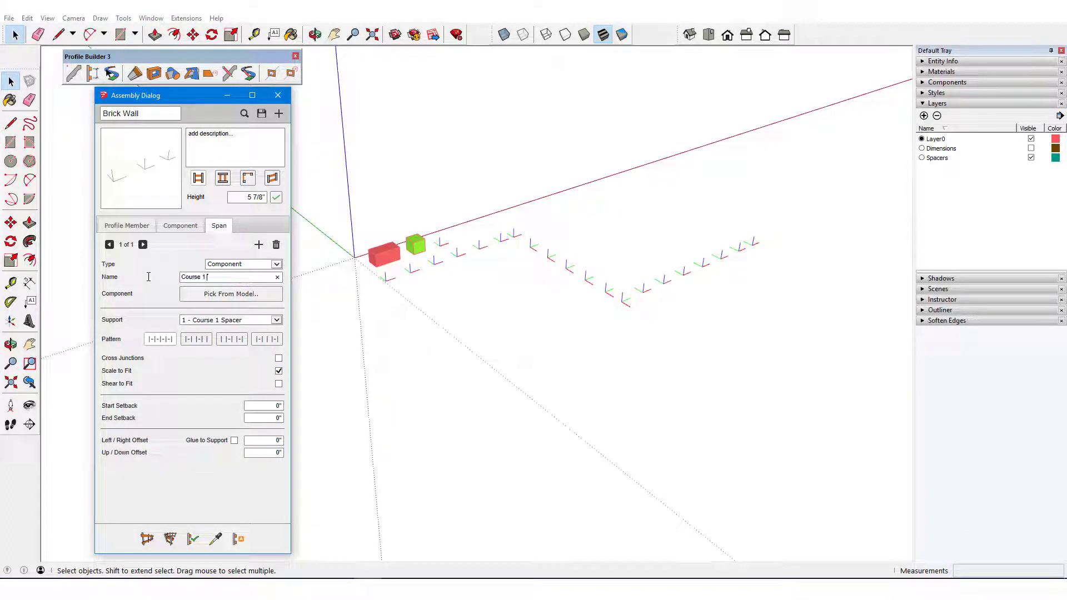
Step: Name the span Course 1 Bricks, assign it the red full brick from the model, and update the built wall
type(" Bricks")
left_click(231, 293)
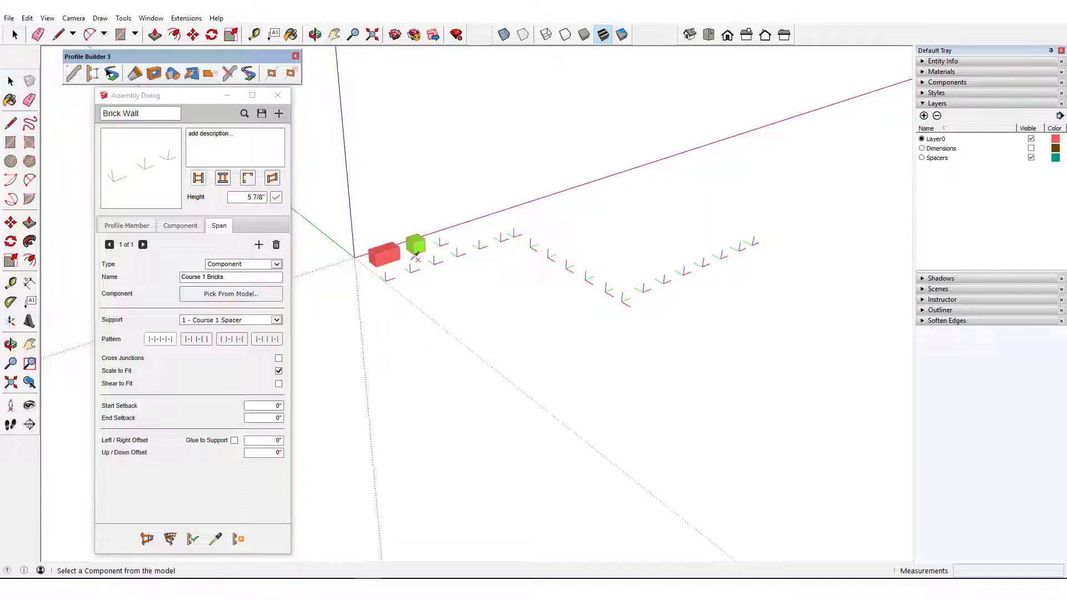
left_click(384, 254)
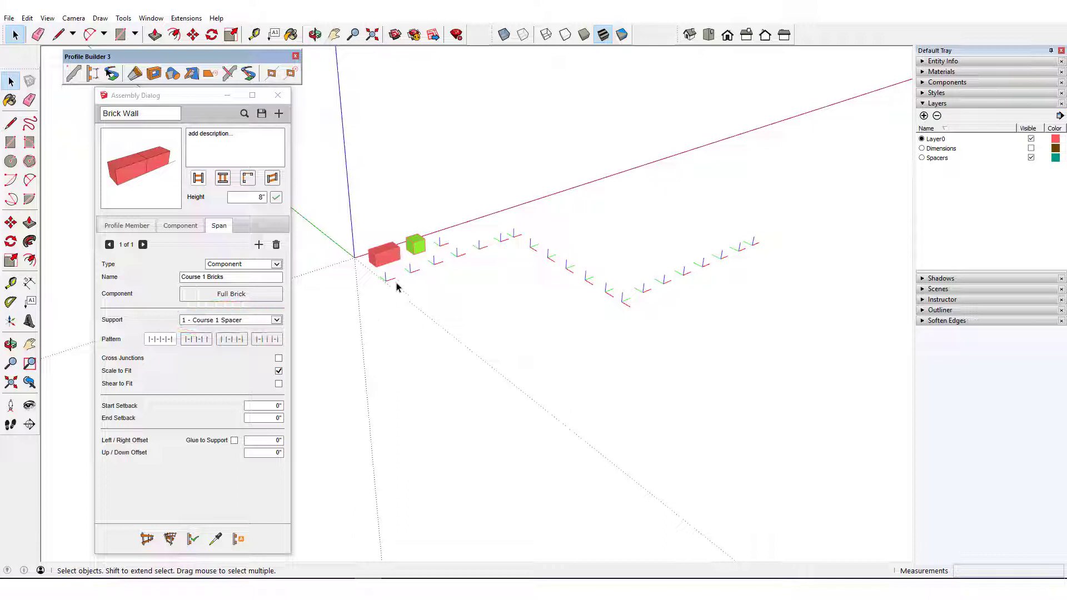
left_click(435, 267)
left_click(192, 538)
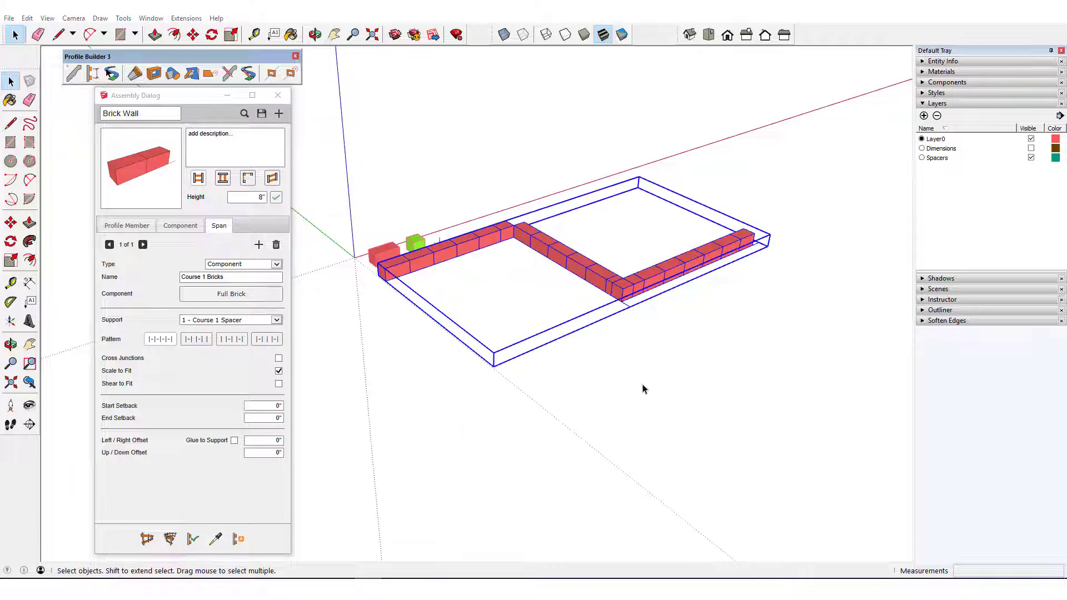
middle_click_drag(643, 389, 643, 442)
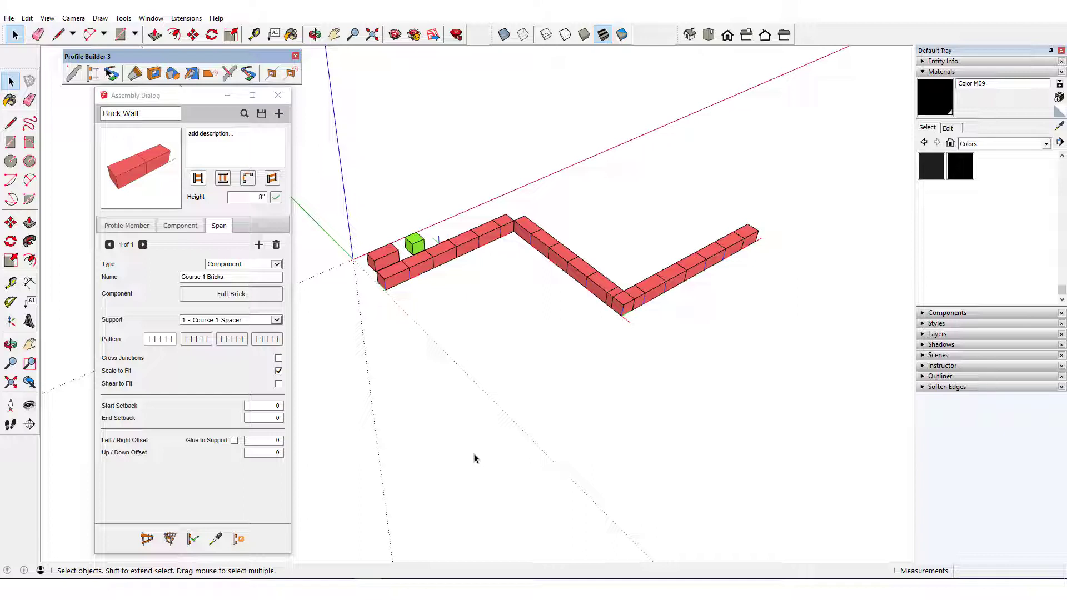
Step: Add a component entry named Course 1 Right Half Brick, using the green half brick from the model
left_click(180, 225)
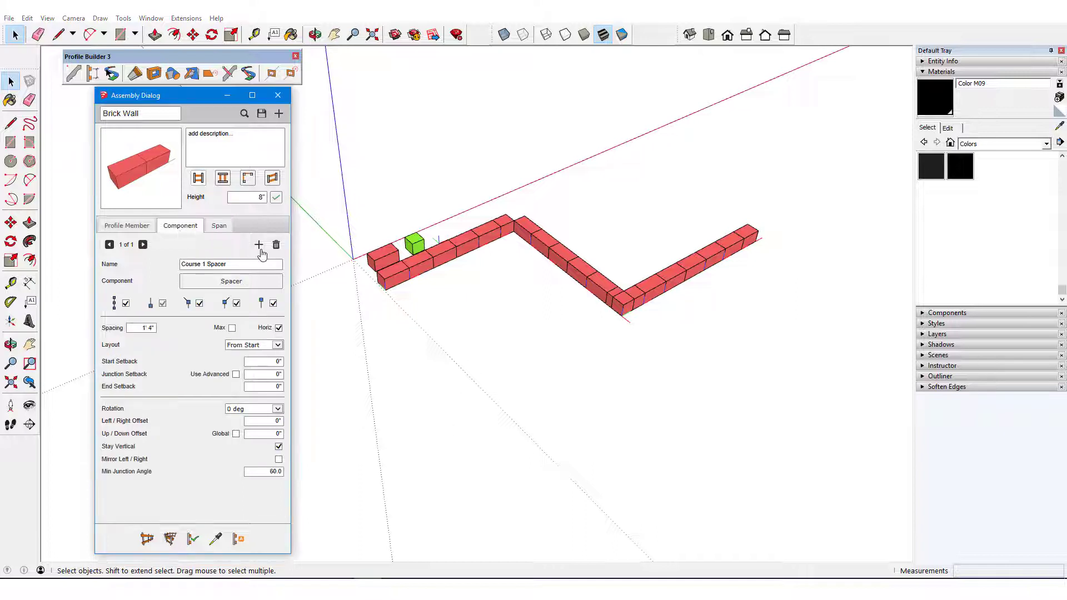
left_click(259, 244)
type("Course")
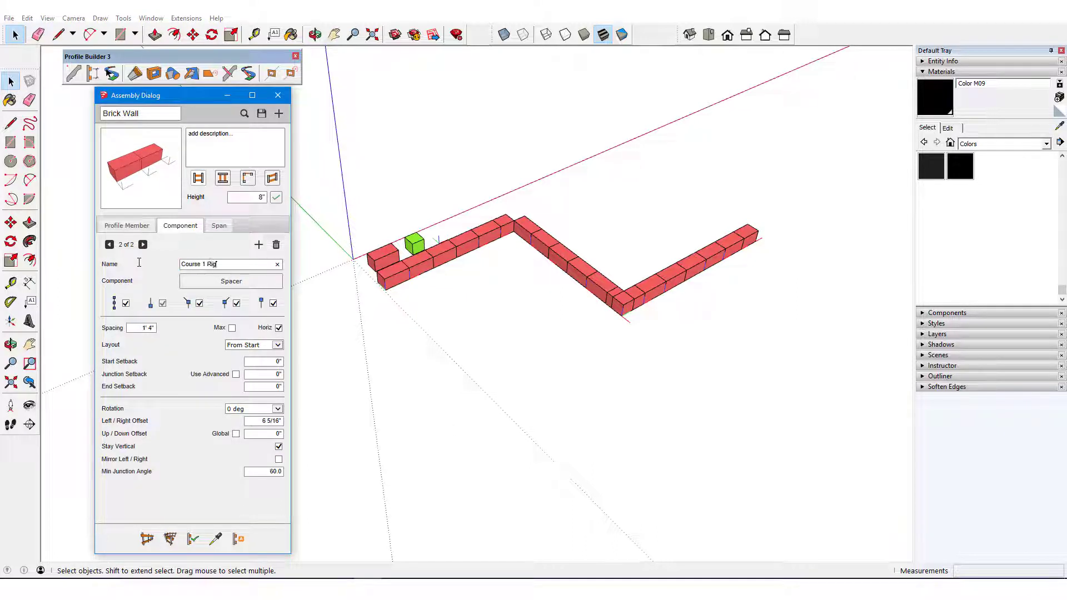
left_click(232, 281)
left_click(414, 243)
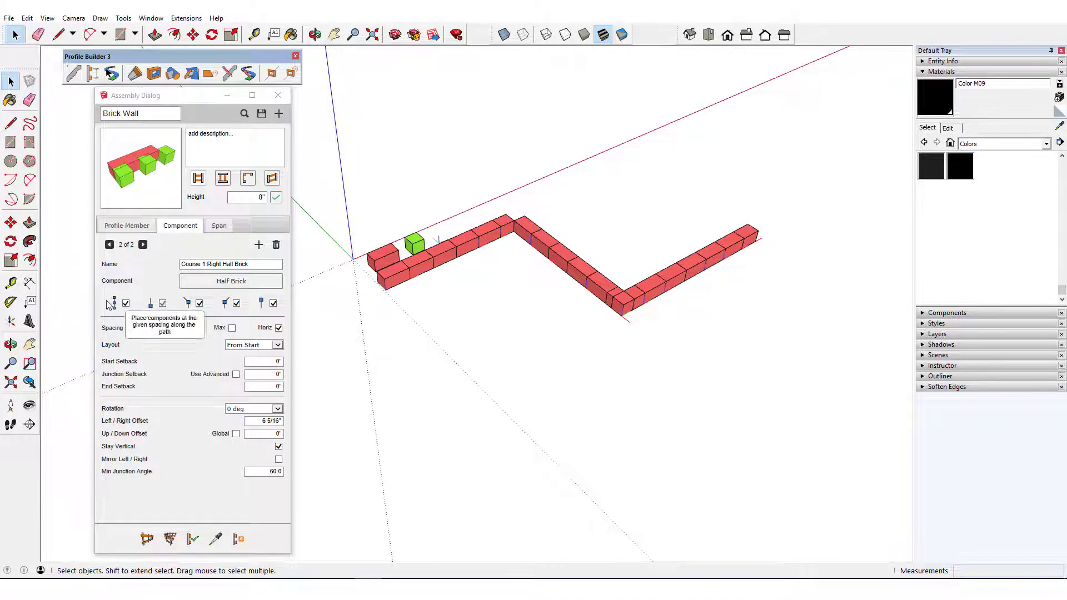
Step: Place the Course 1 Right Half Brick only at right junctions with a left/right offset of 0, and update the wall
left_click(126, 303)
left_click(163, 303)
left_click(199, 303)
left_click(273, 303)
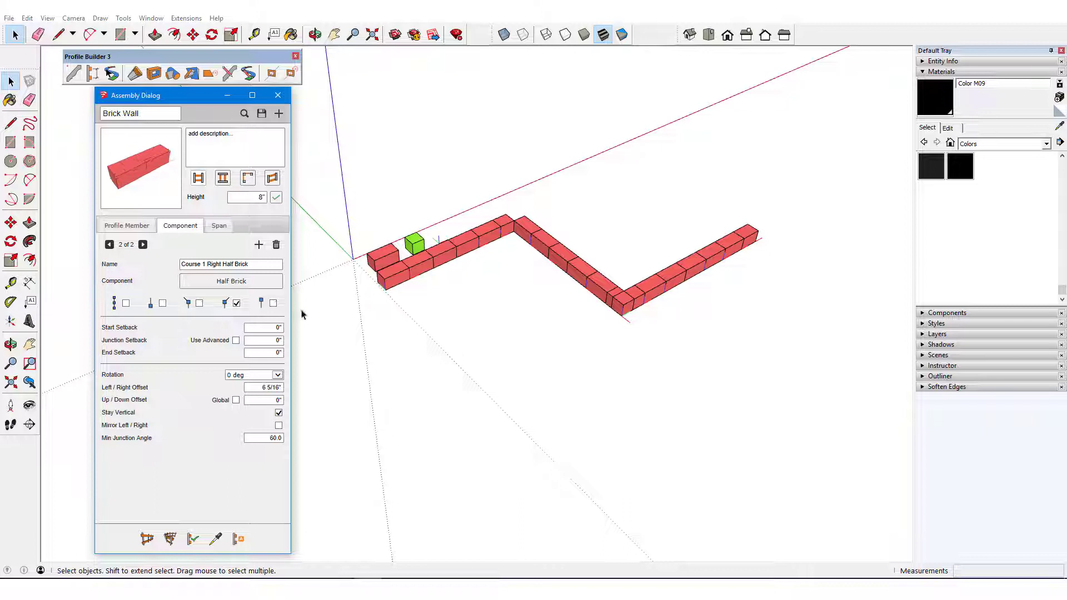
left_click_drag(264, 389, 321, 380)
type("0")
left_click(402, 274)
left_click(192, 539)
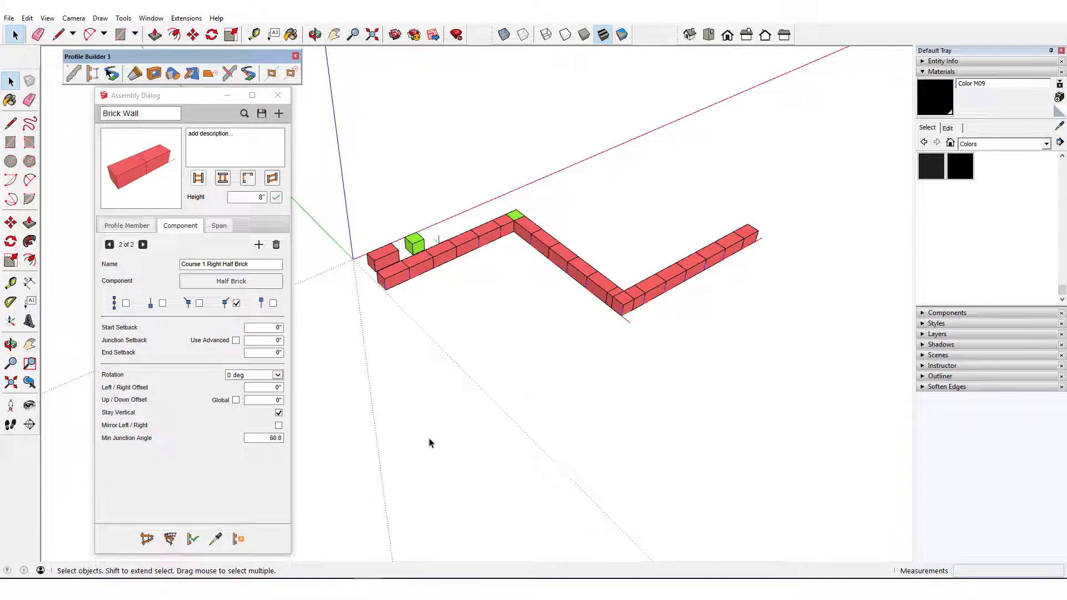
Step: Enable advanced junction setbacks for the Course 1 Spacer, set pre-left and post-left to 8 inches, and update the wall
left_click(110, 244)
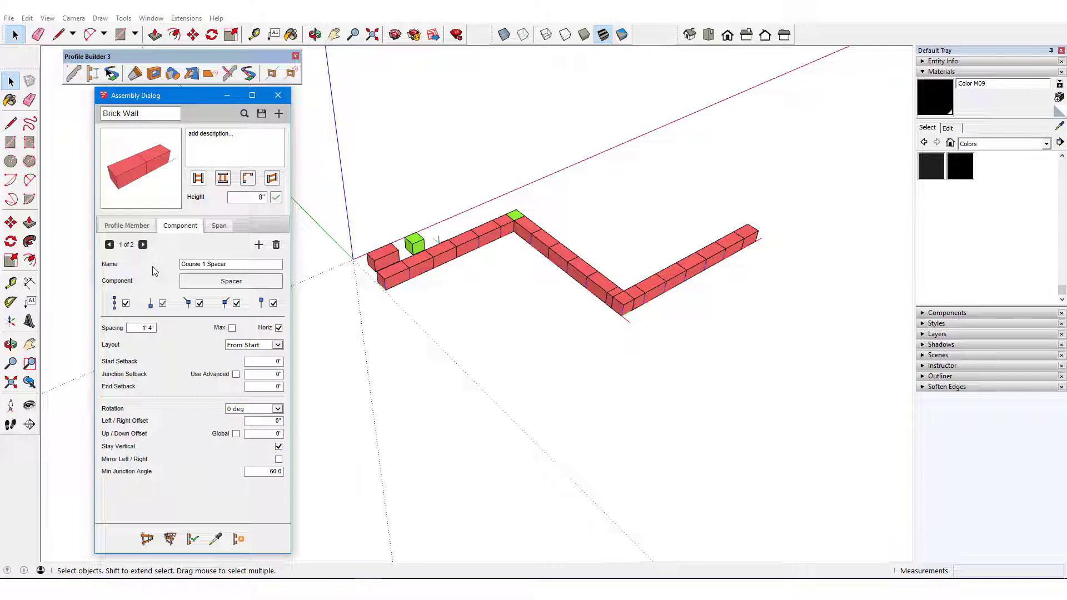
left_click(235, 374)
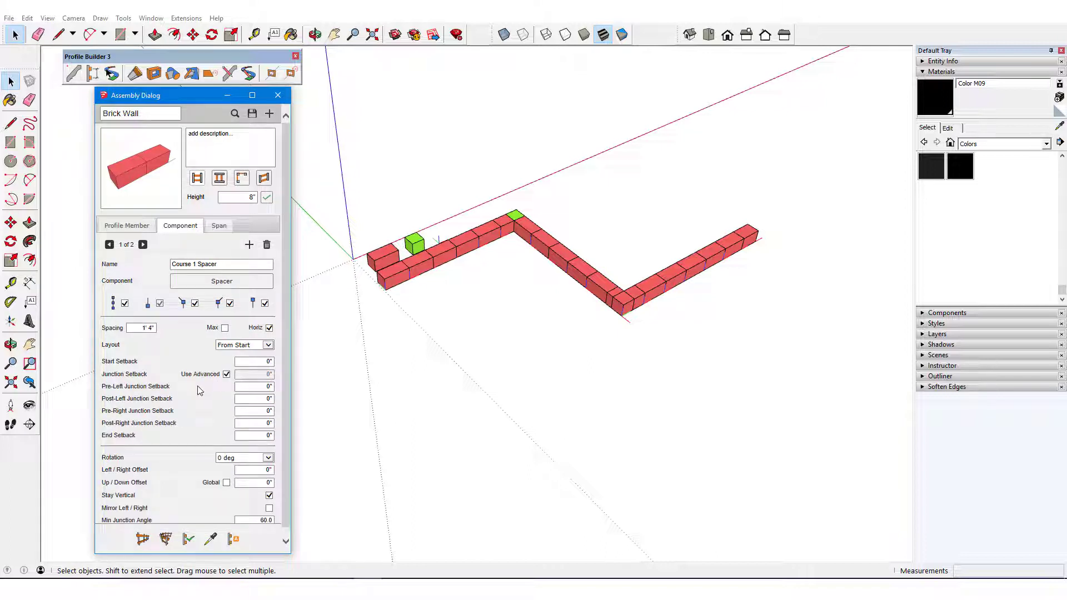
left_click(264, 388)
key("Tab")
key("Tab")
left_click(406, 273)
left_click(188, 542)
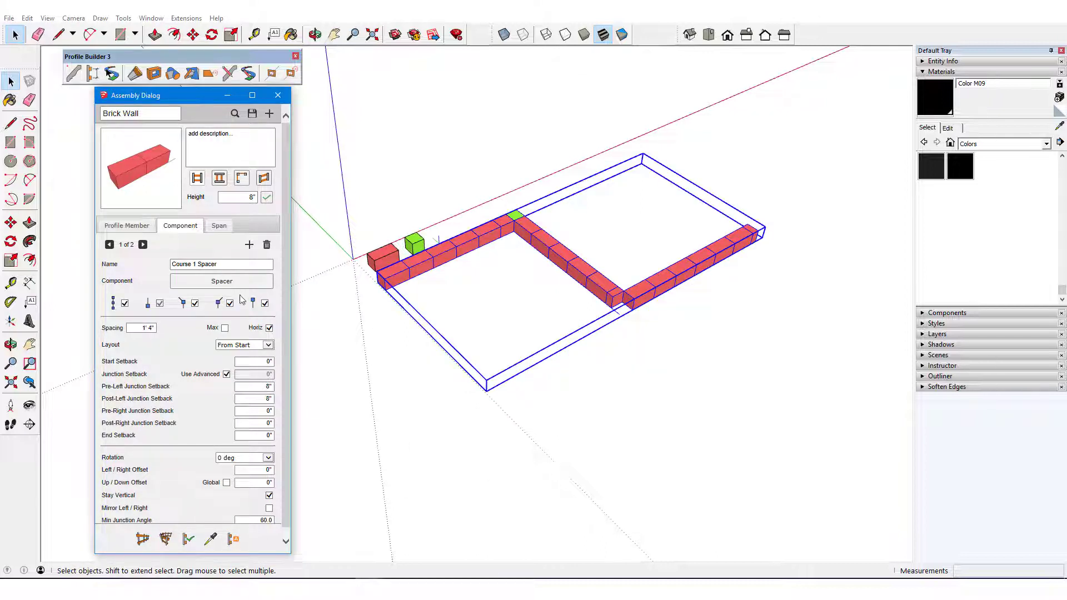
Step: Add a Course 1 Left Half Brick component placed only at left junctions with a left/right offset of 0, and update the wall
left_click(143, 244)
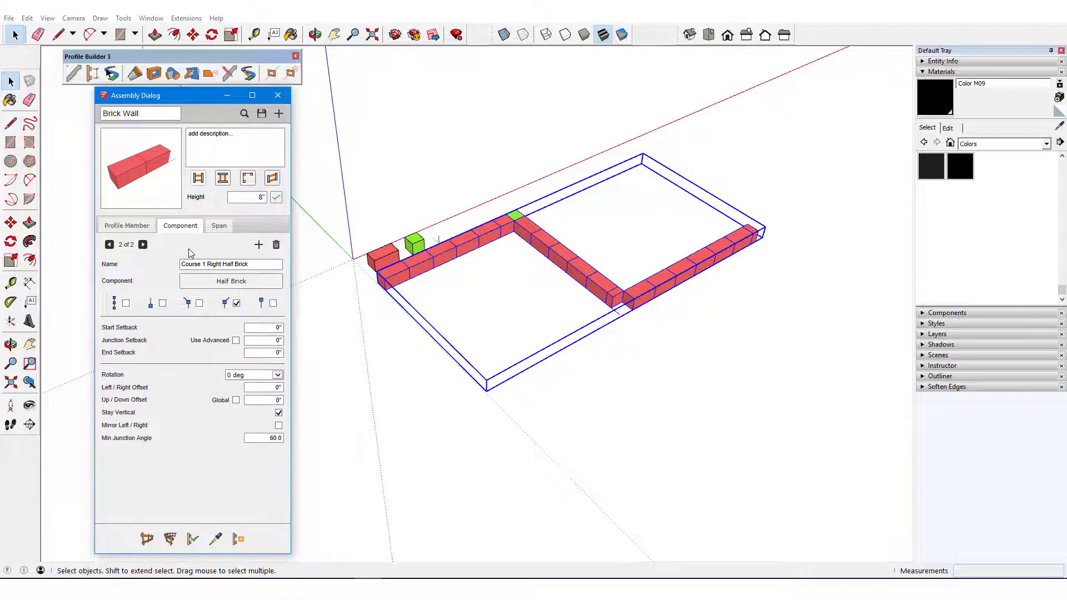
left_click(258, 244)
type("Course 1 Left Half Br")
left_click(199, 303)
left_click(192, 538)
scroll(539, 250, "up", 1)
scroll(440, 338, "up", 2)
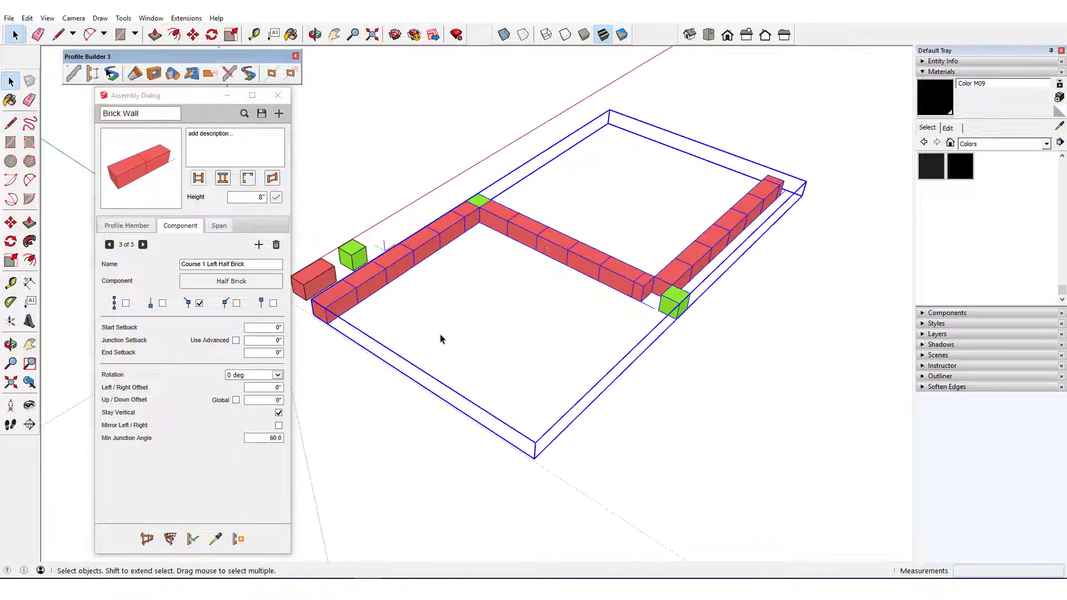
Step: Set the Course 1 Left Half Brick rotation to 90 deg and update the wall
left_click(276, 376)
left_click(272, 383)
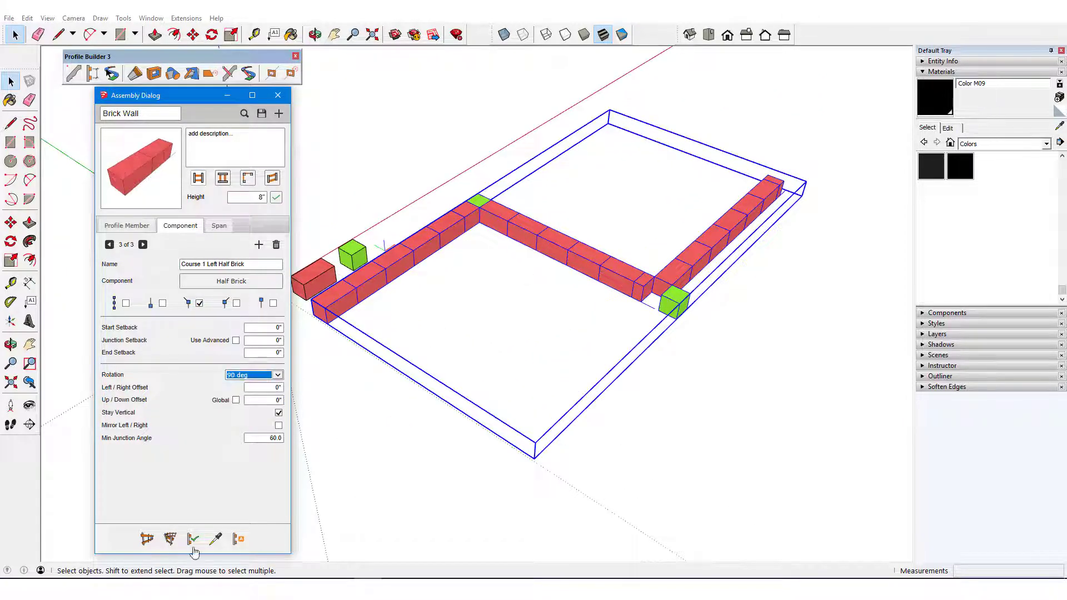
left_click(193, 538)
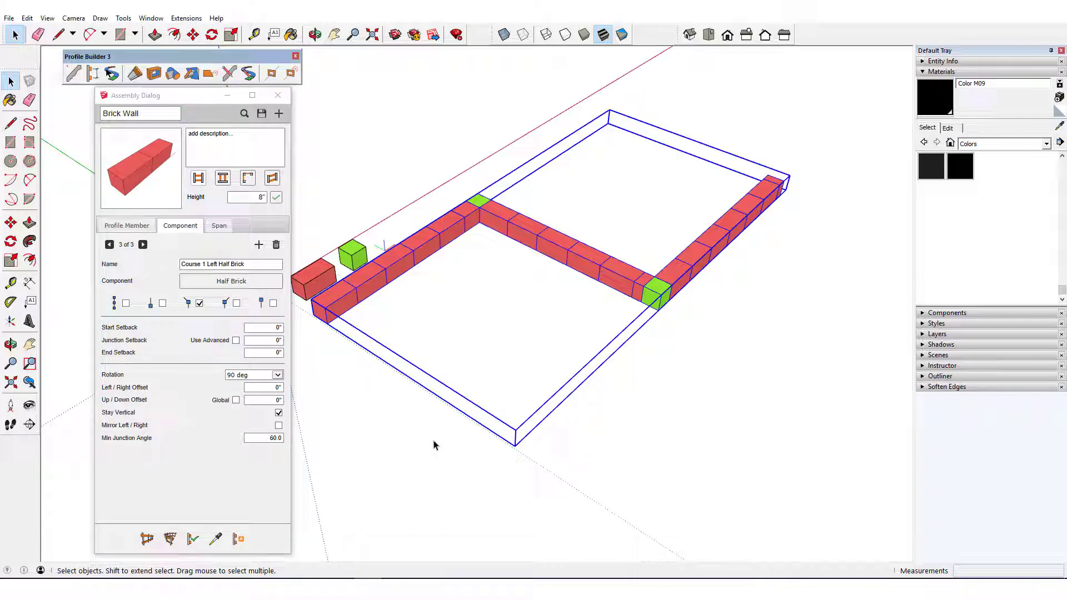
Step: Add a copy of the Course 1 Spacer entry named Course 2 Spacer and set its left/right offset to 0
left_click(109, 244)
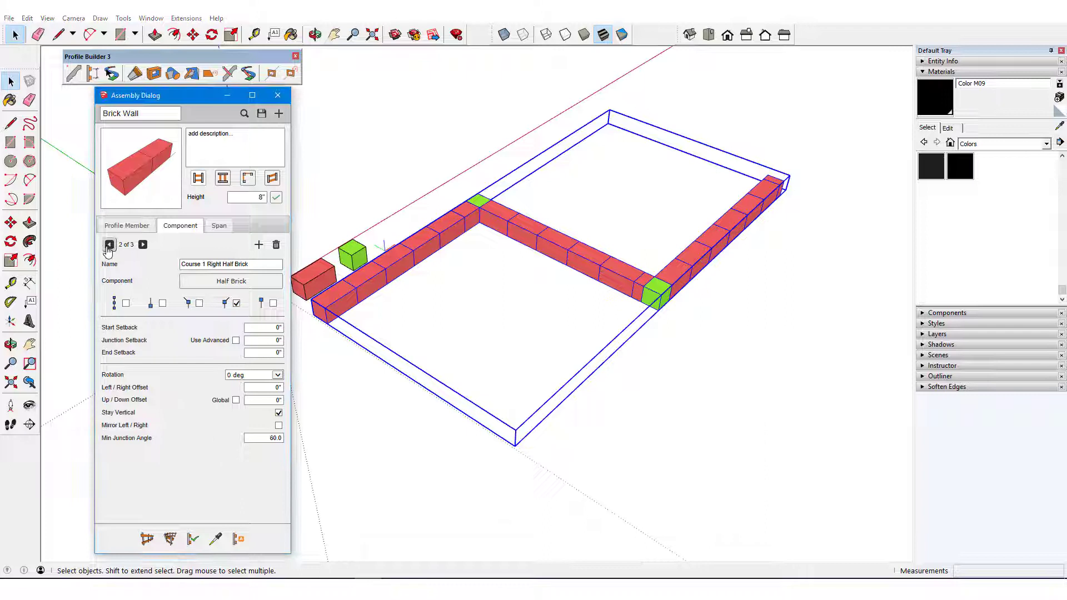
left_click(110, 244)
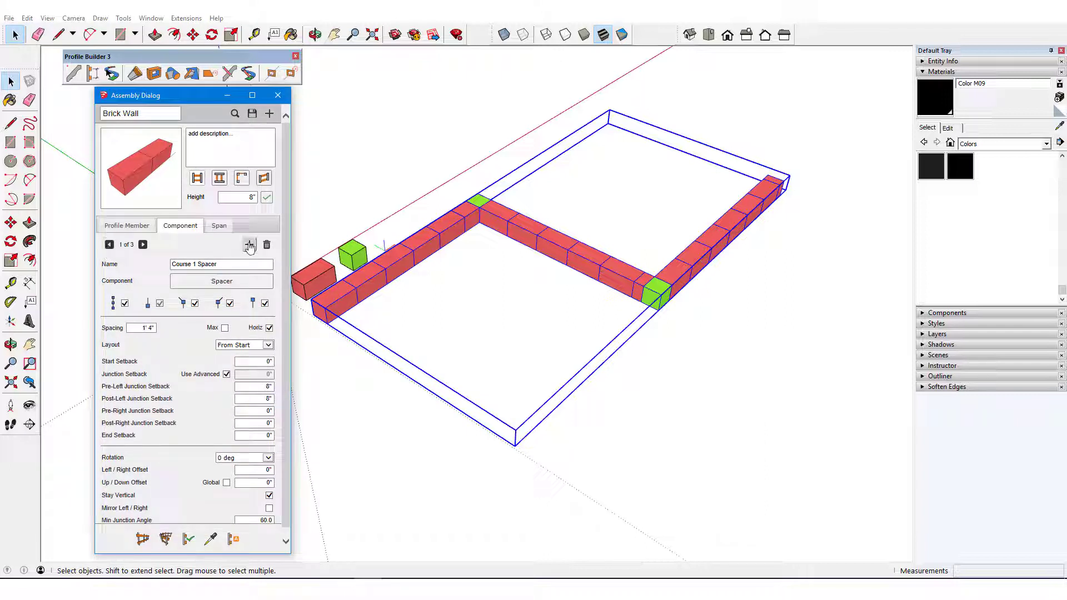
left_click(250, 246)
left_click_drag(217, 262, 142, 264)
type("Course 2")
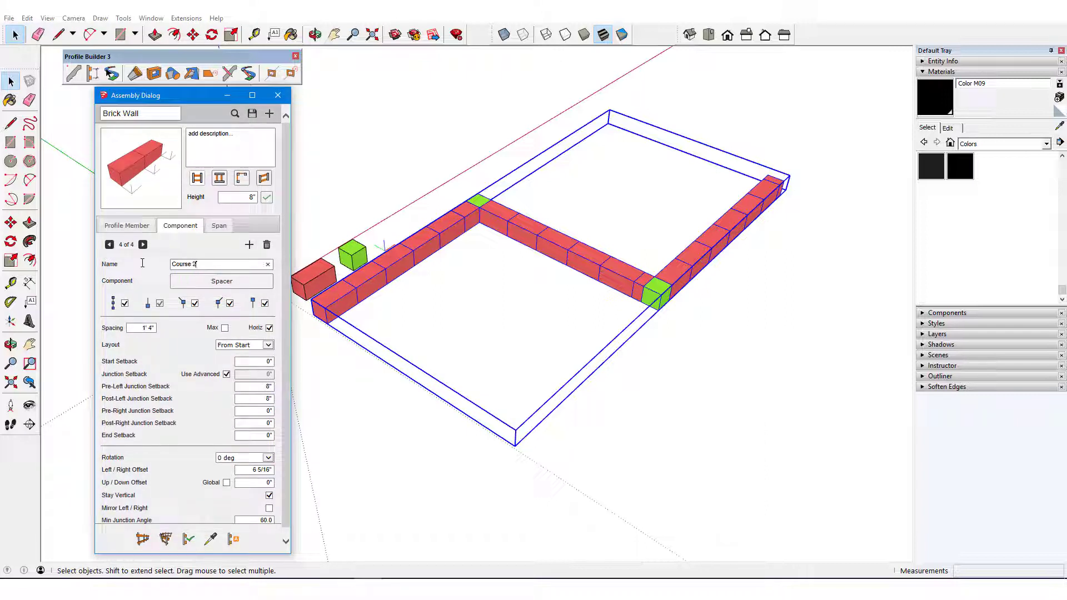
type(" Spacer")
triple_click(244, 470)
type("0")
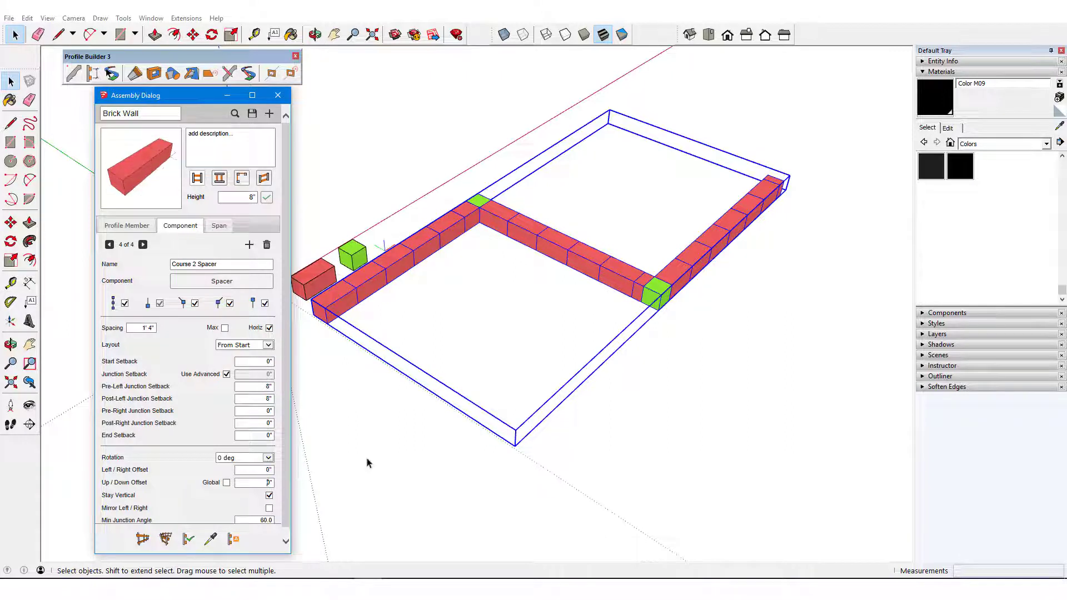
Step: Set the Course 2 Spacer up/down offset to 8 1/2 inches and start setback to 8 inches, and update the wall
key("Delete")
type("8")
key("Return")
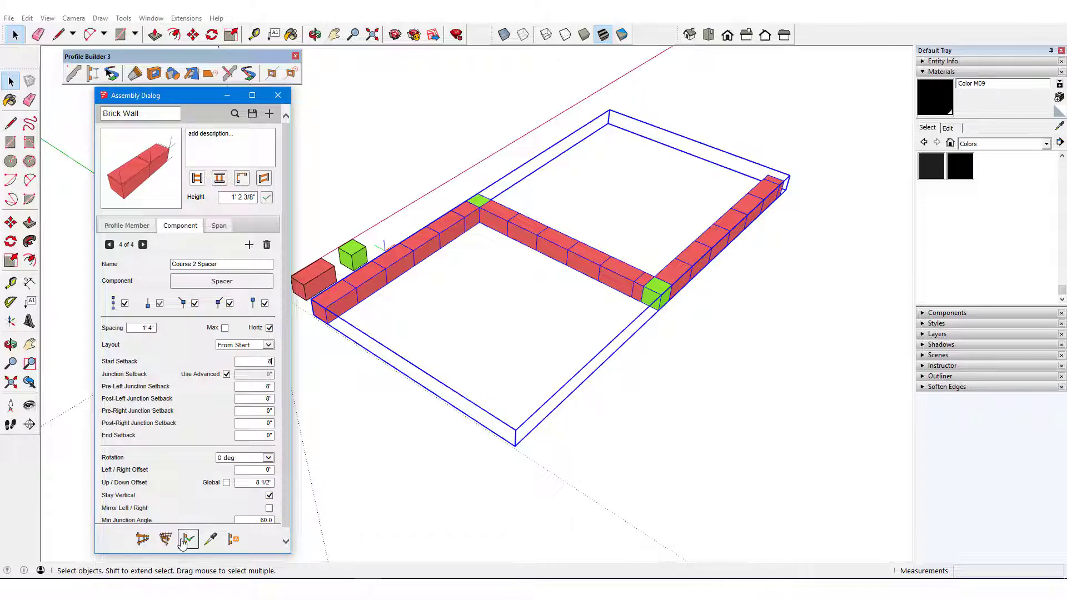
middle_click_drag(327, 368, 336, 231)
scroll(337, 230, "up", 2)
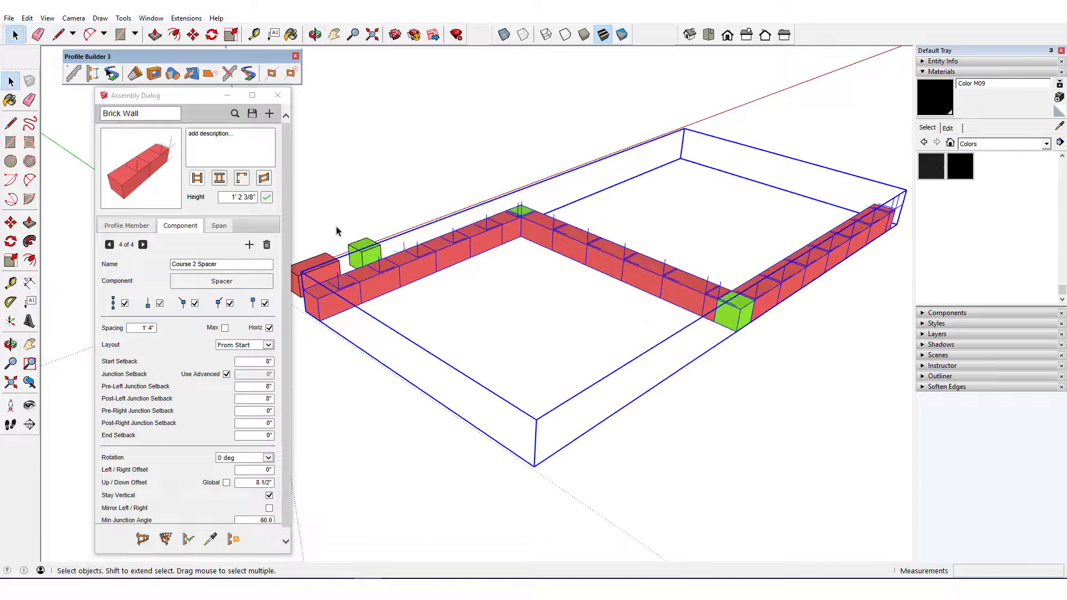
left_click(380, 473)
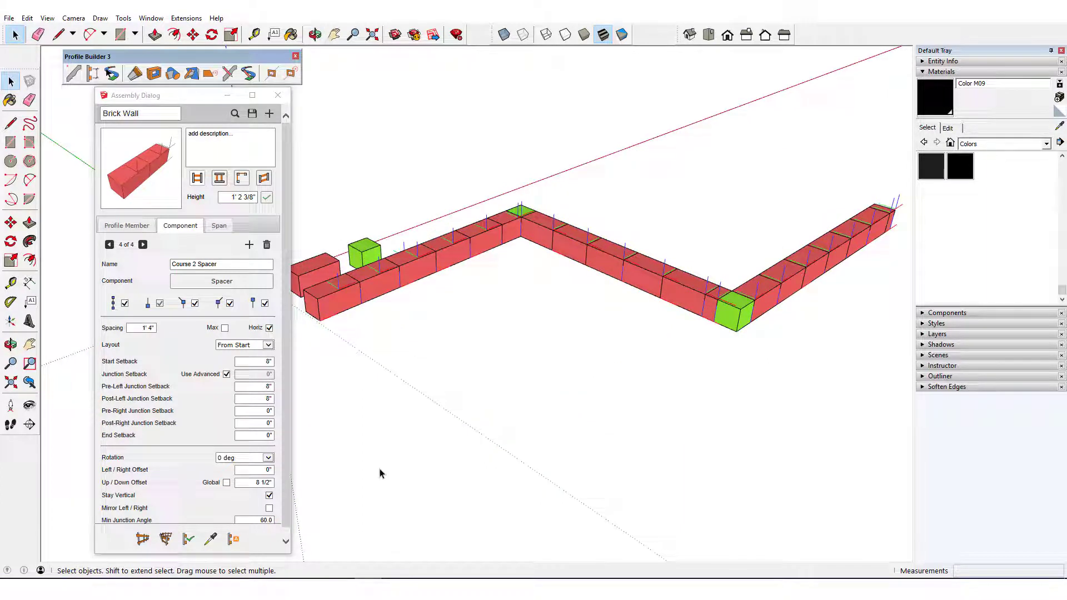
Step: Add a Course 2 Bricks span supported by the Course 2 Spacer with an up/down offset of 0, and update the wall
left_click(221, 227)
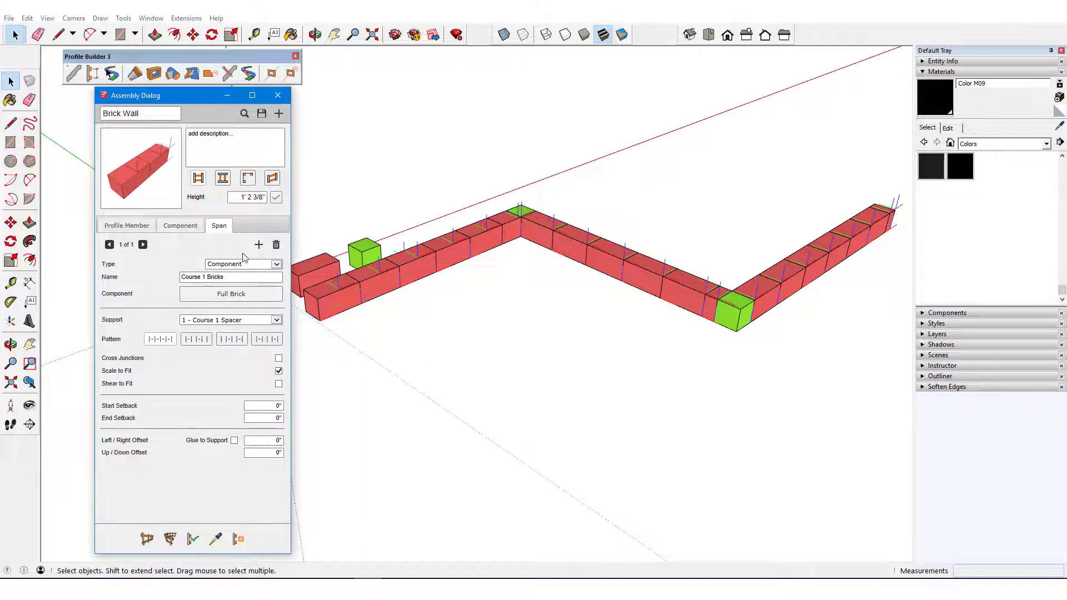
left_click(259, 245)
triple_click(244, 276)
type("Course 2 Brick")
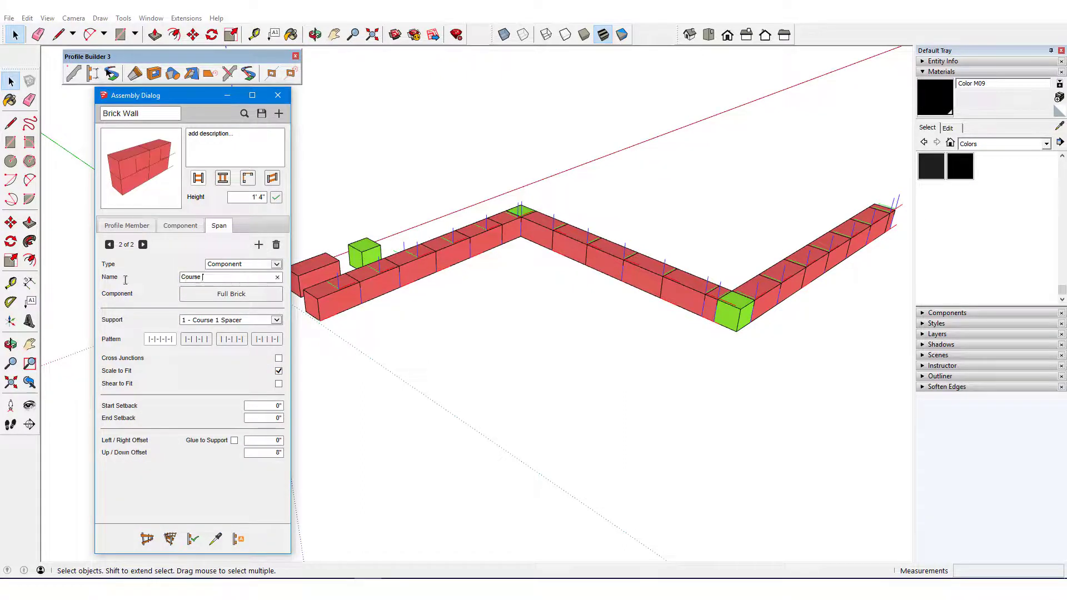
left_click(276, 320)
left_click(261, 342)
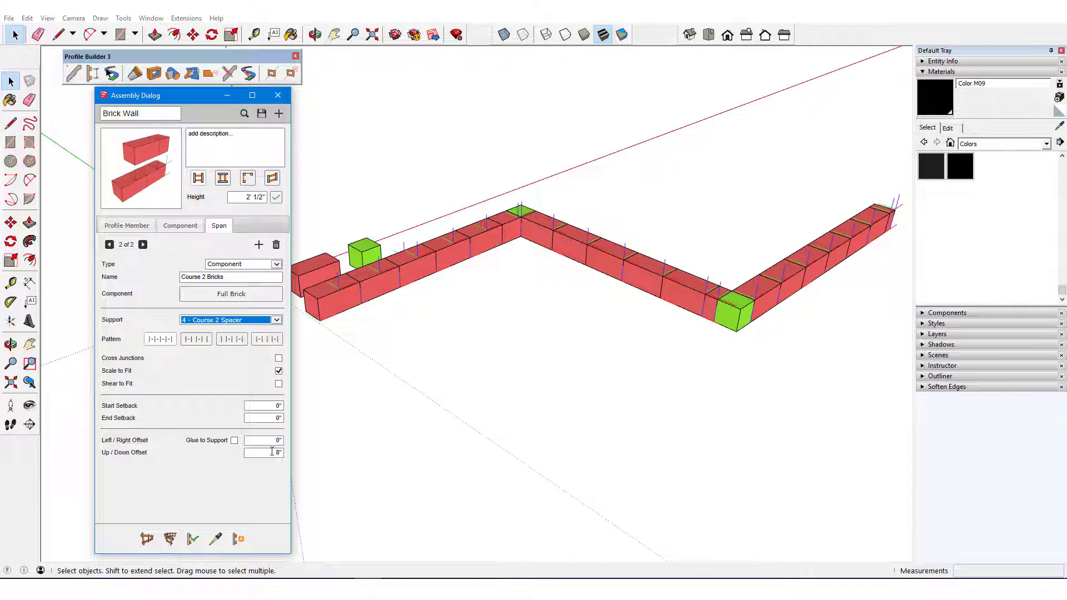
left_click(193, 539)
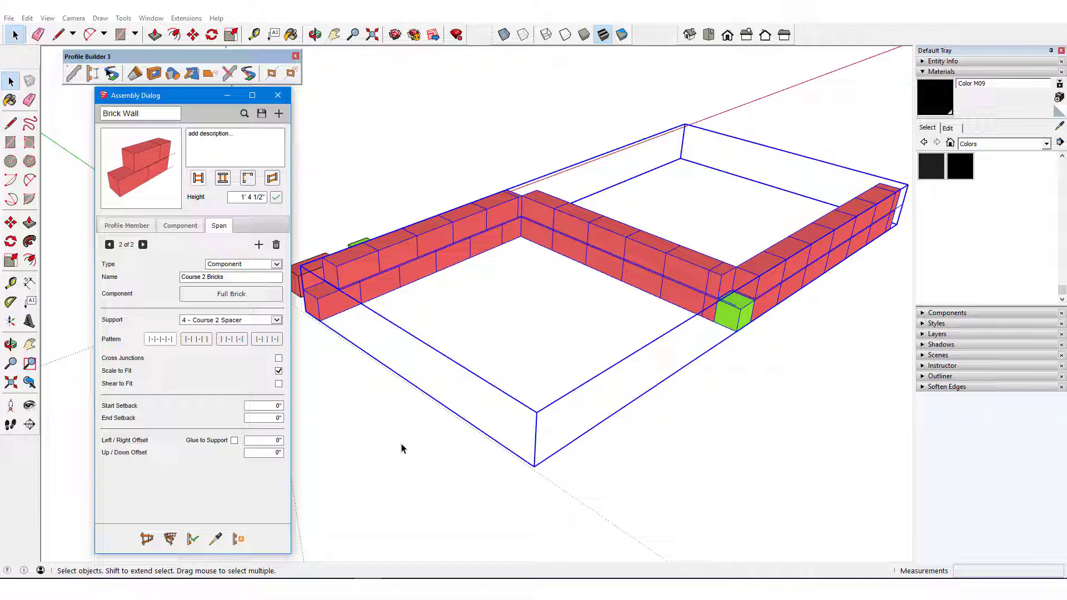
Step: Add a copy of the Course 1 Left Half Brick entry named Course 2 Start Half Brick, placed only at the path start
left_click(177, 228)
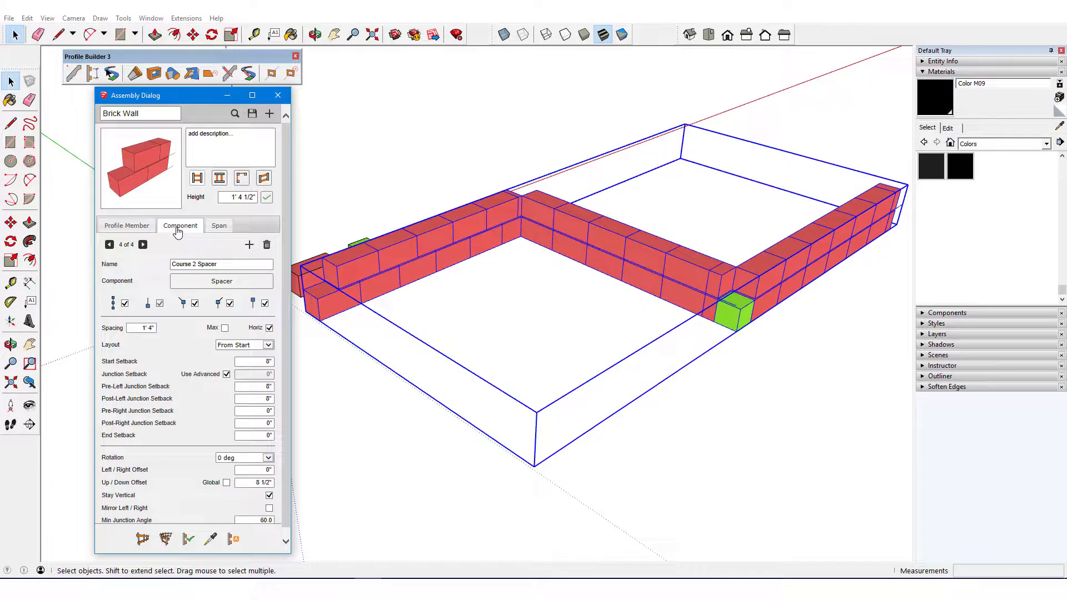
left_click(110, 245)
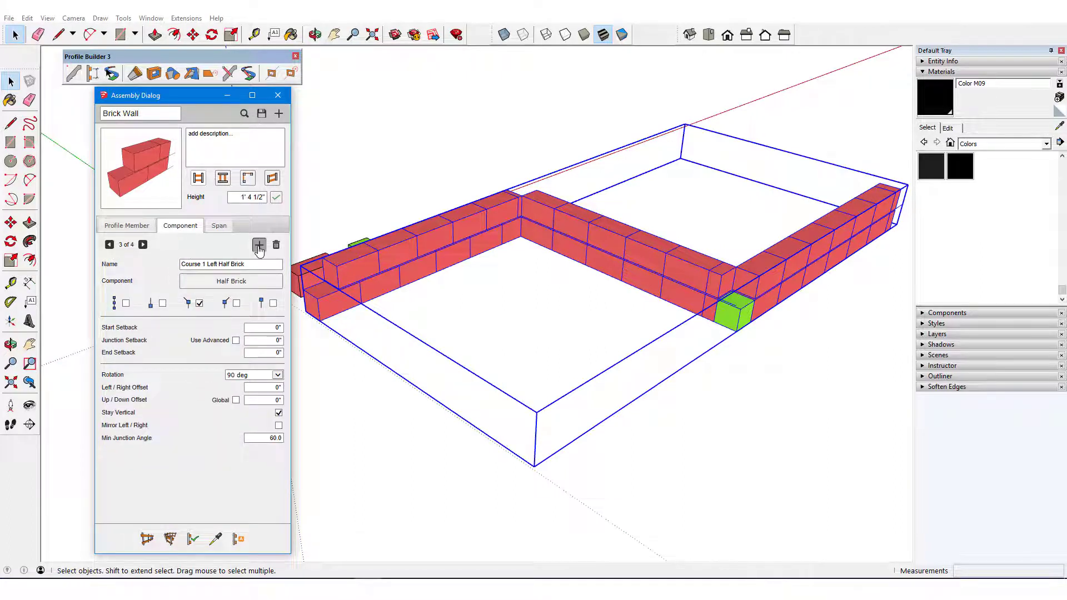
left_click(258, 245)
type("Course 2 Start Hal")
left_click(163, 303)
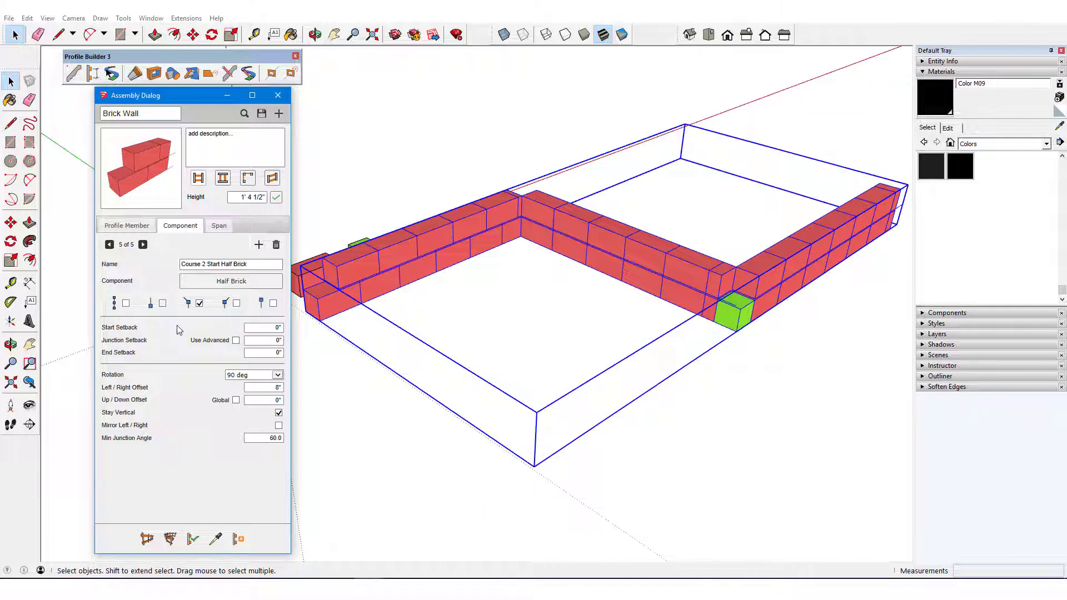
left_click(199, 304)
Step: Give the Course 2 Start Half Brick a left/right offset of 0, up/down offset of 8 1/2 inches and 0 deg rotation, and update the wall
left_click_drag(266, 388, 317, 385)
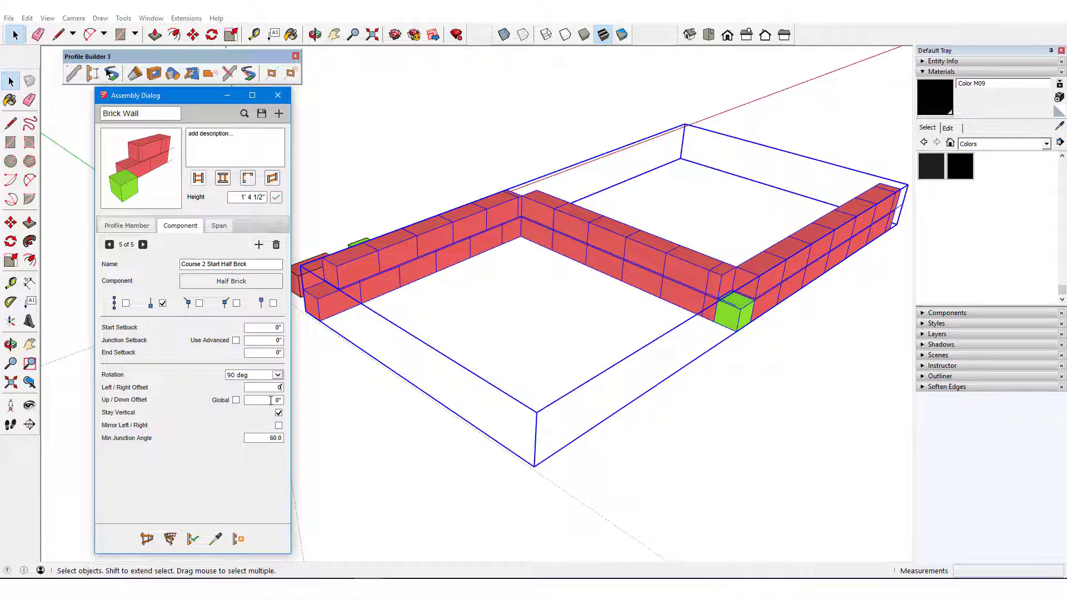
key("Return")
left_click(278, 375)
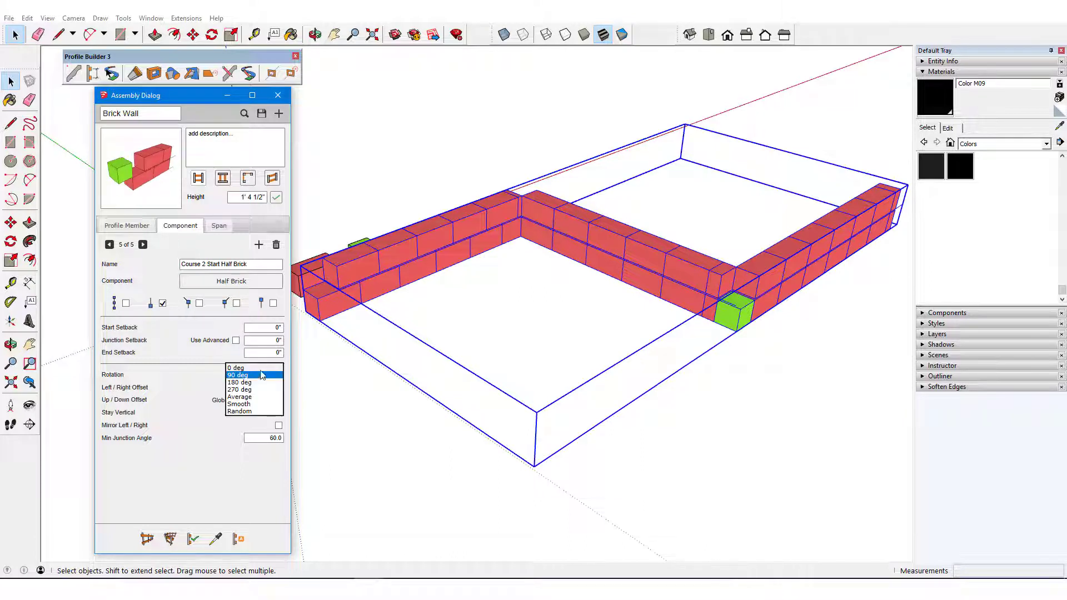
left_click(245, 387)
left_click(193, 539)
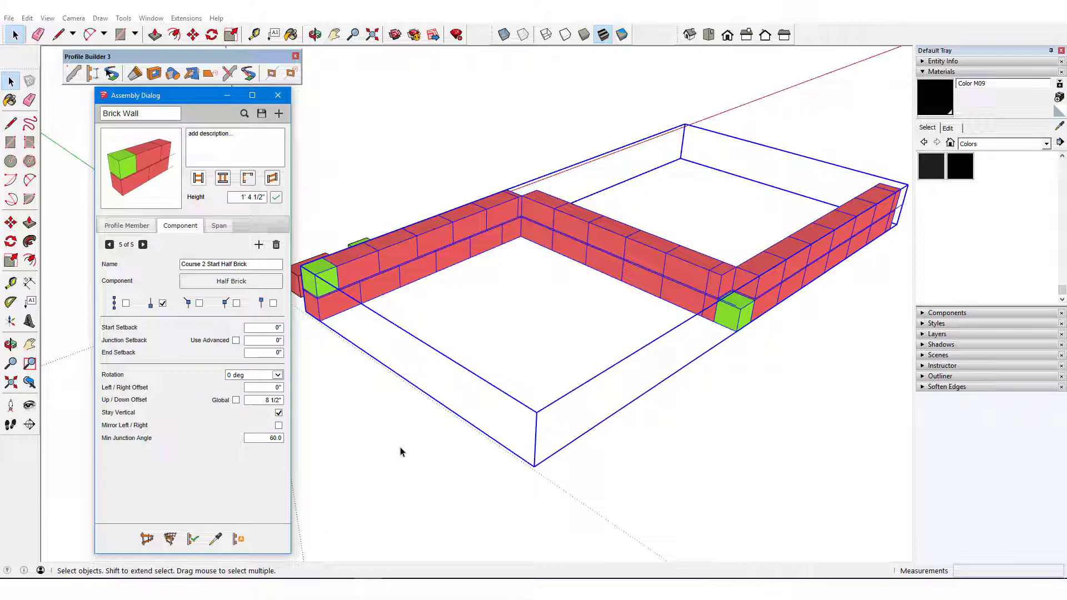
middle_click_drag(401, 451, 509, 416)
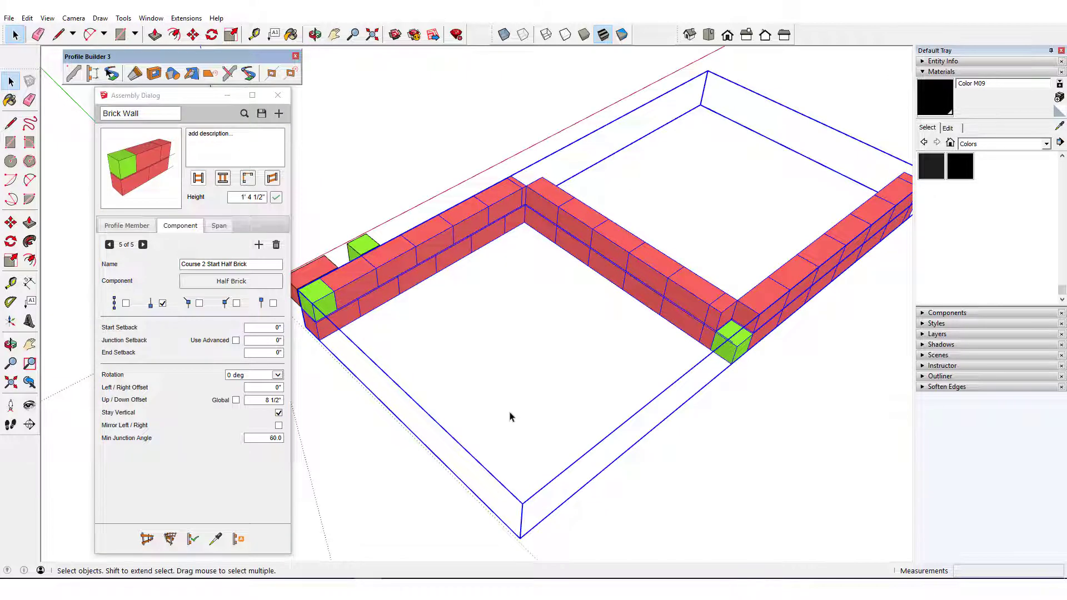
Step: Set the Course 2 Spacer's pre-right and post-right junction setbacks to 8 inches
left_click(109, 244)
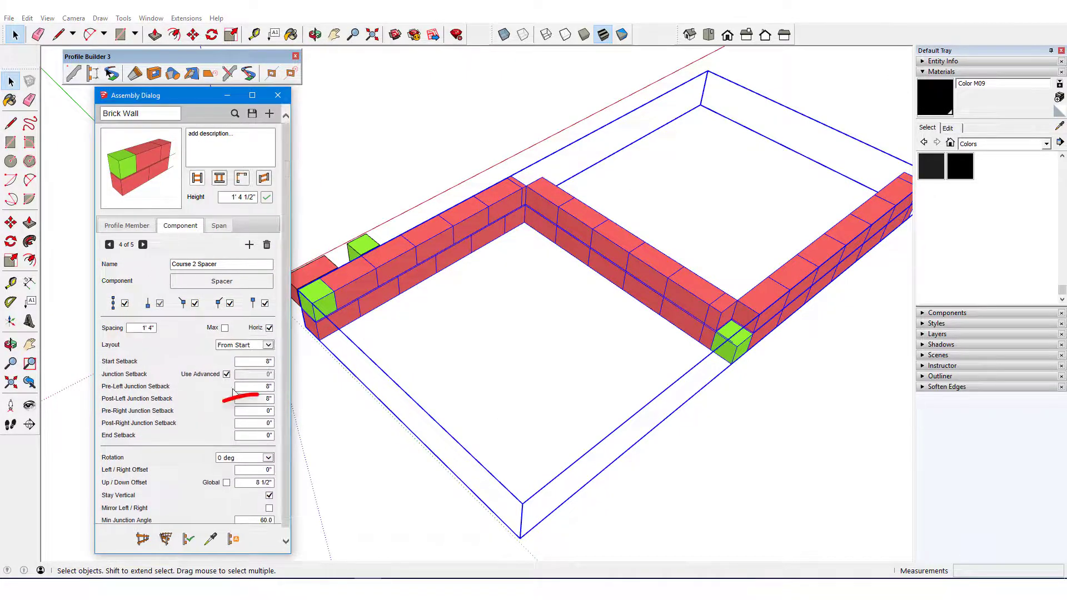
left_click_drag(265, 411, 280, 413)
type("8")
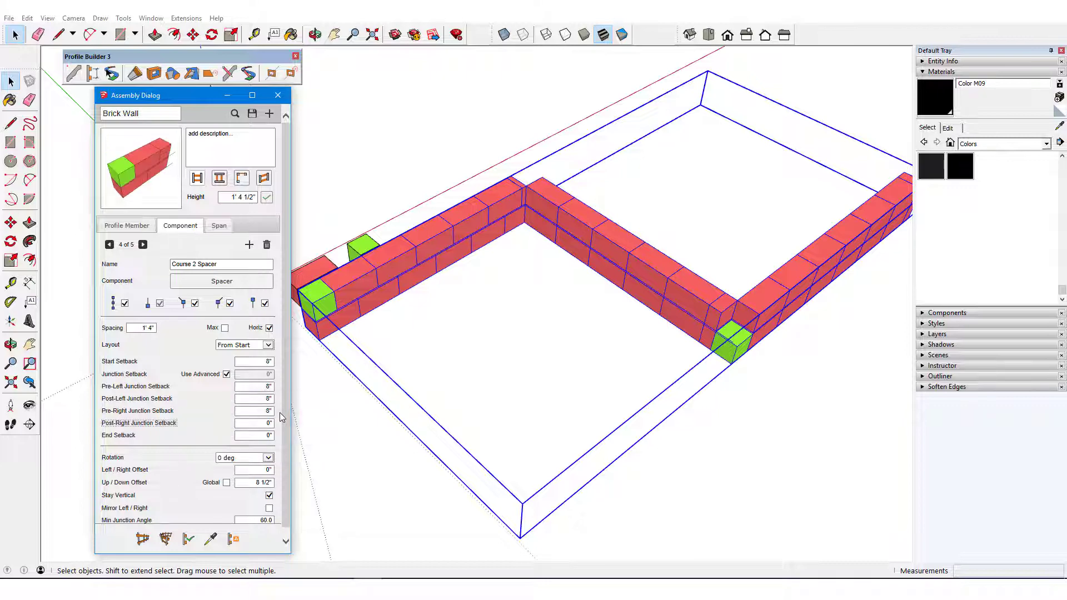
key("Tab")
type("8")
Step: Set the Course 2 Spacer's pre-left and post-left junction setbacks to 16 inches and update the wall
left_click_drag(262, 386, 315, 386)
type("16")
key("Tab")
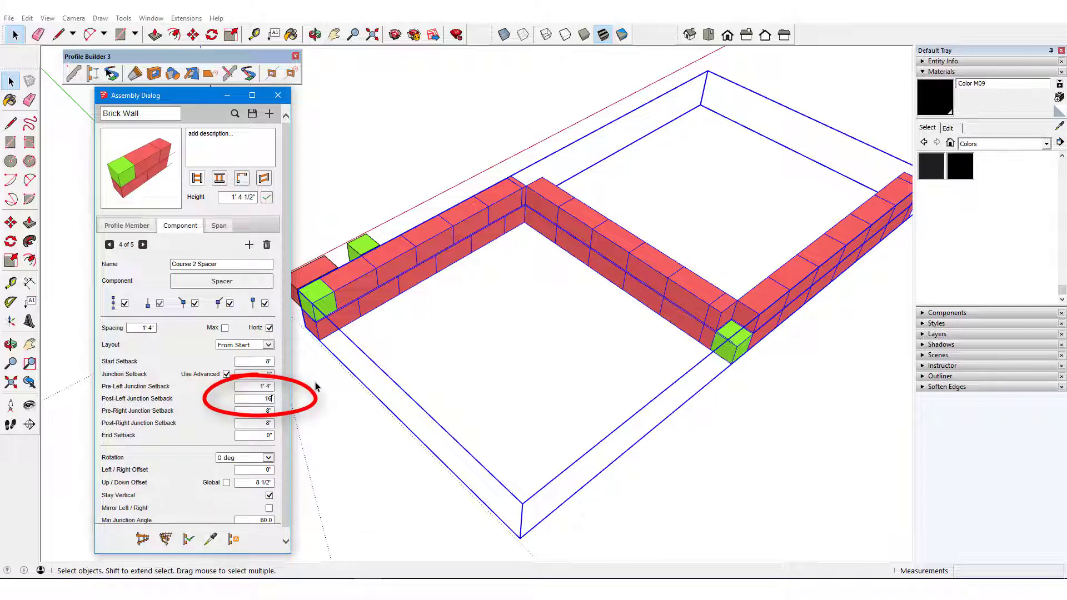
type("16")
key("Tab")
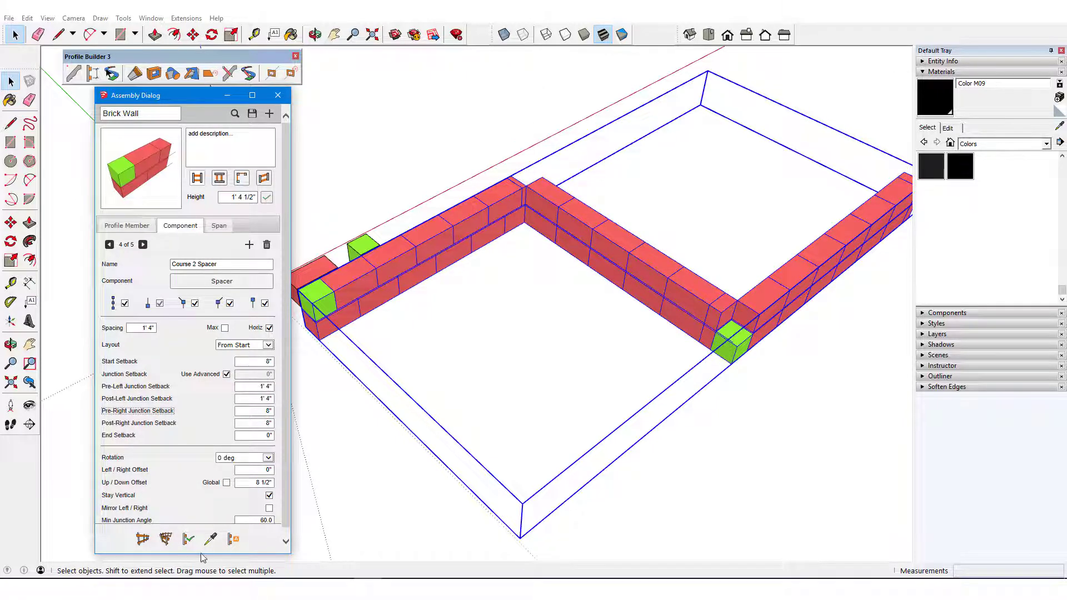
left_click(188, 539)
left_click(520, 231)
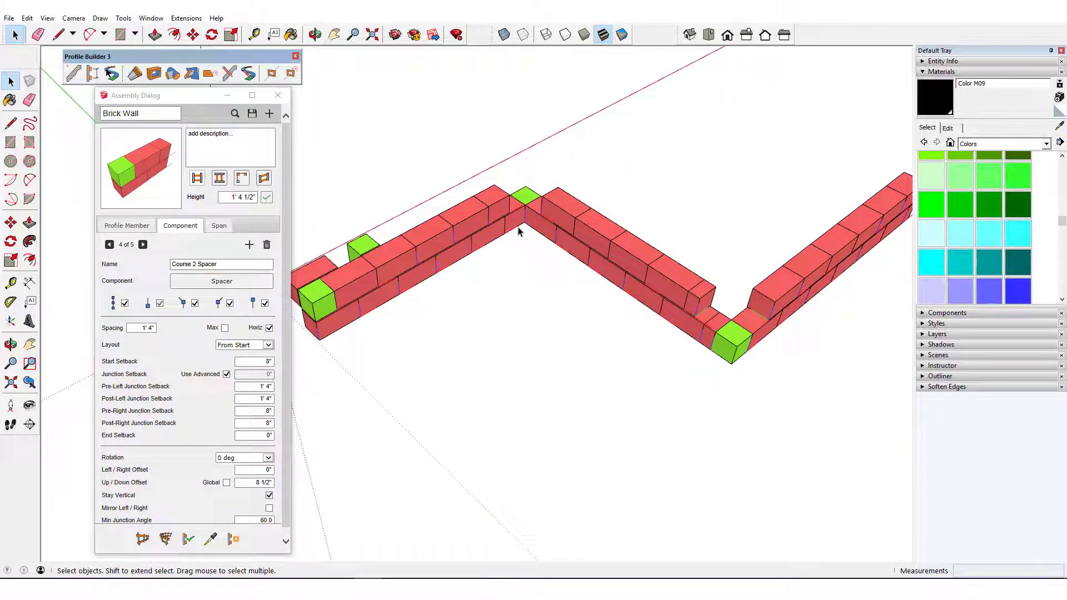
Step: Draw a rectangle on the second course's open end face at the corner gap and Push/Pull it 1' 4" to the outer corner
middle_click_drag(518, 231, 533, 236)
scroll(533, 235, "up", 4)
middle_click_drag(478, 255, 560, 225)
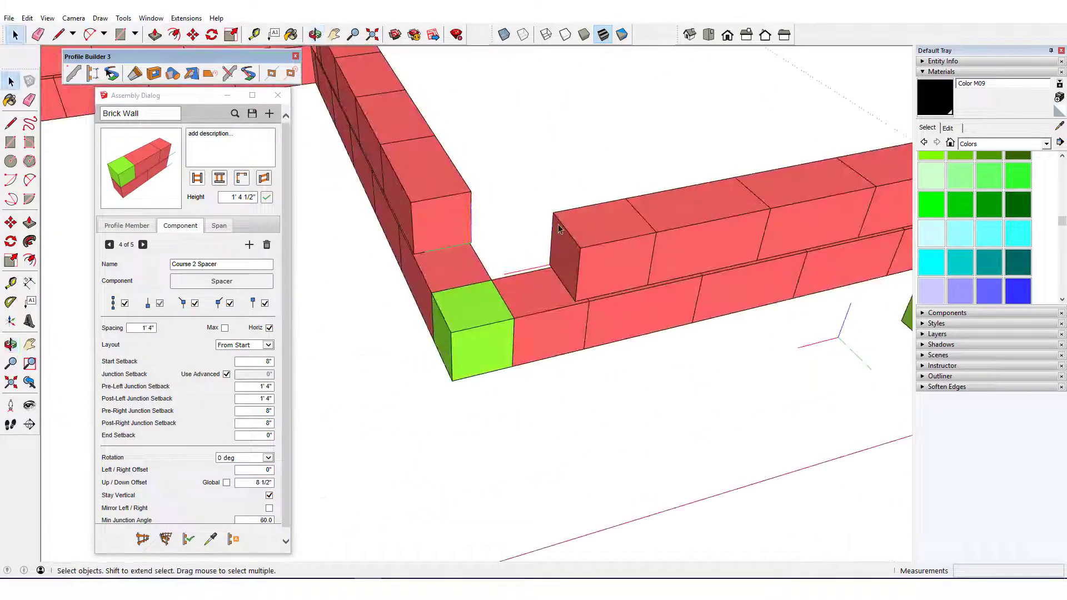
key("r")
left_click(412, 202)
left_click(471, 243)
key("p")
left_click(457, 231)
left_click(600, 266)
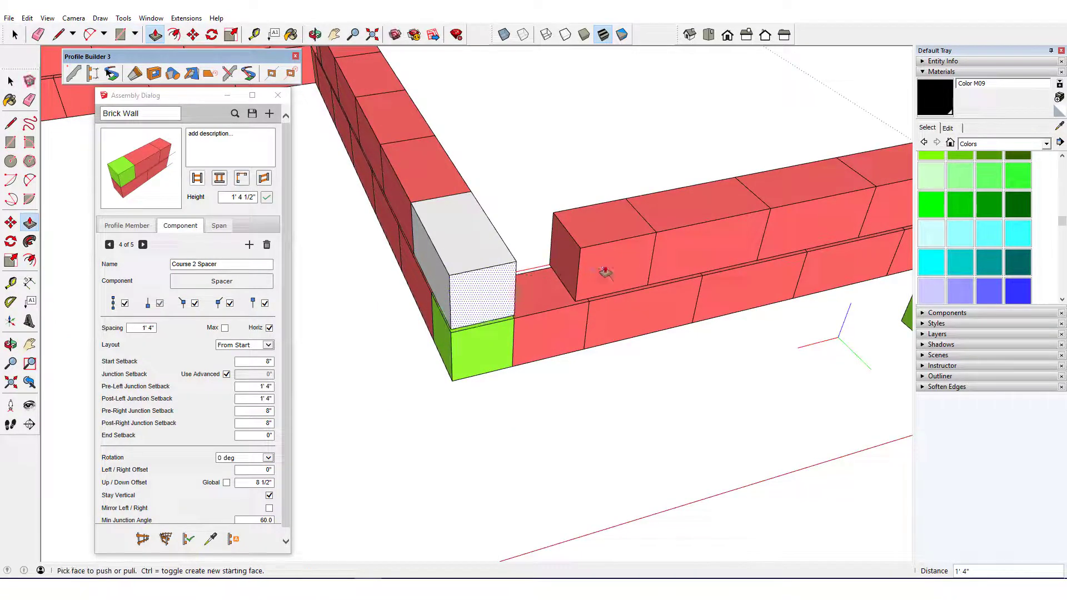
Step: Draw a rectangle on the adjoining wall's second-course end face and Push/Pull it 8" to meet the new corner block
key("r")
left_click(553, 212)
left_click(576, 301)
key("p")
left_click(568, 273)
left_click(512, 269)
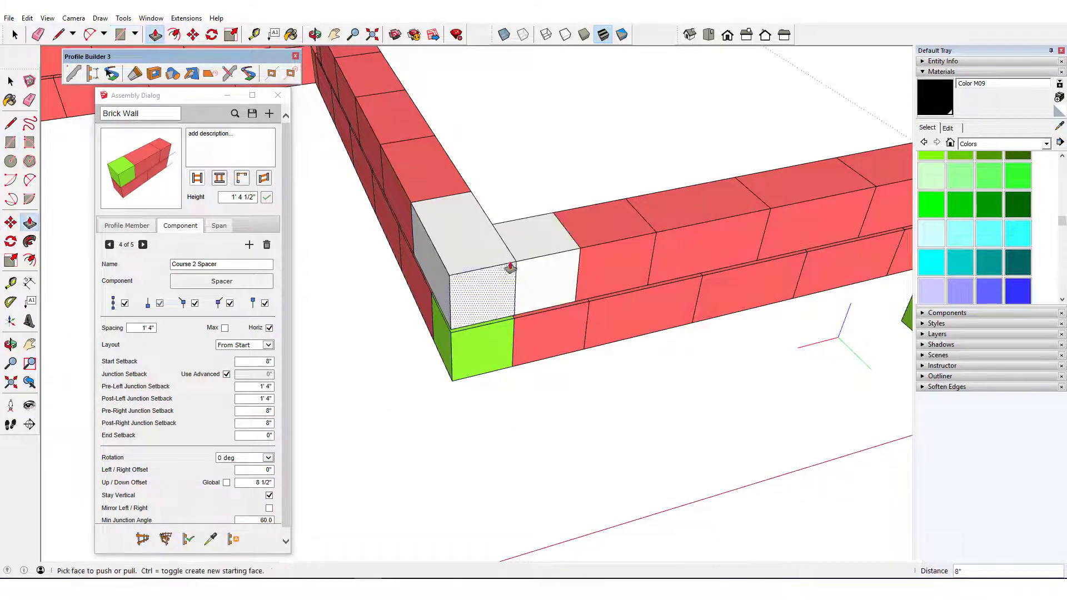
Step: Erase the seam between the two corner blocks and paint the whole L-shaped brick with cyan Color H04
key("e")
left_click(518, 280)
left_click(521, 278)
key("space")
triple_click(524, 281)
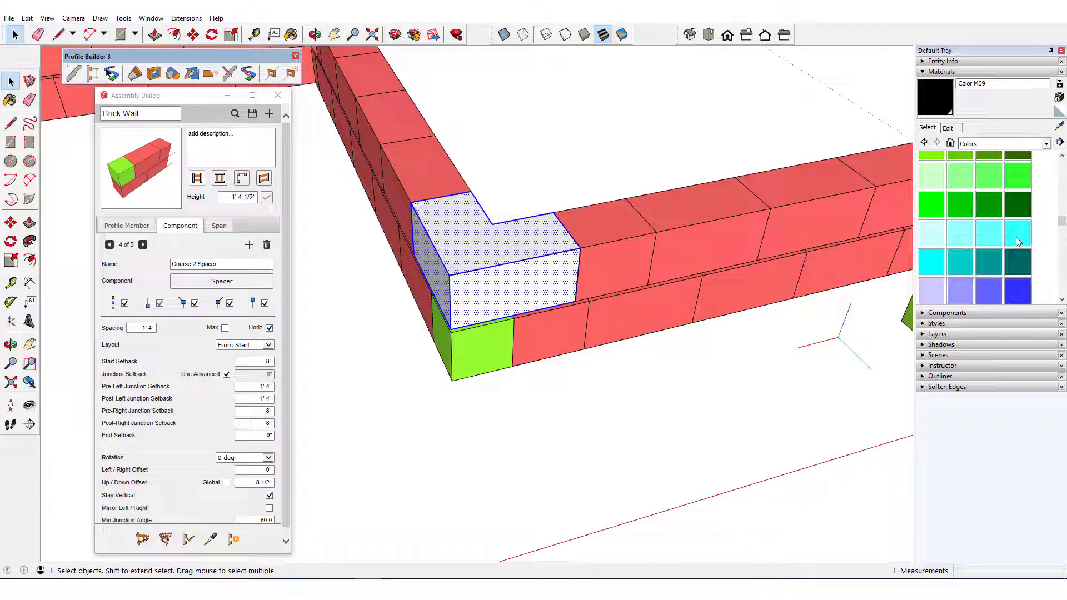
left_click(1018, 233)
left_click(543, 281)
Step: Make the selected L-shaped brick a component named Course 2 Right Junction
right_click(536, 278)
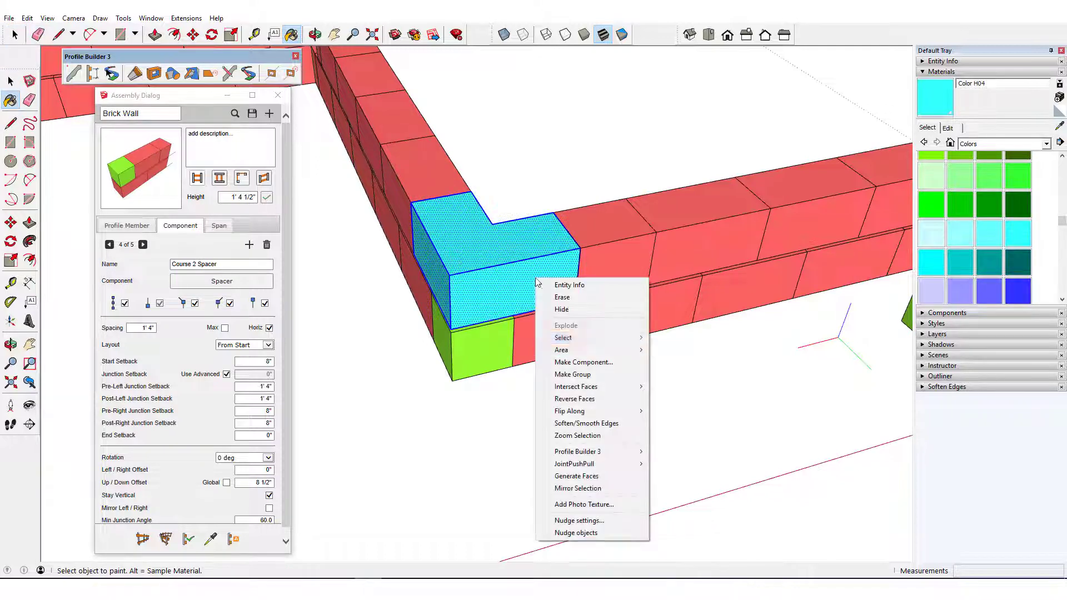
left_click(592, 363)
type("Course")
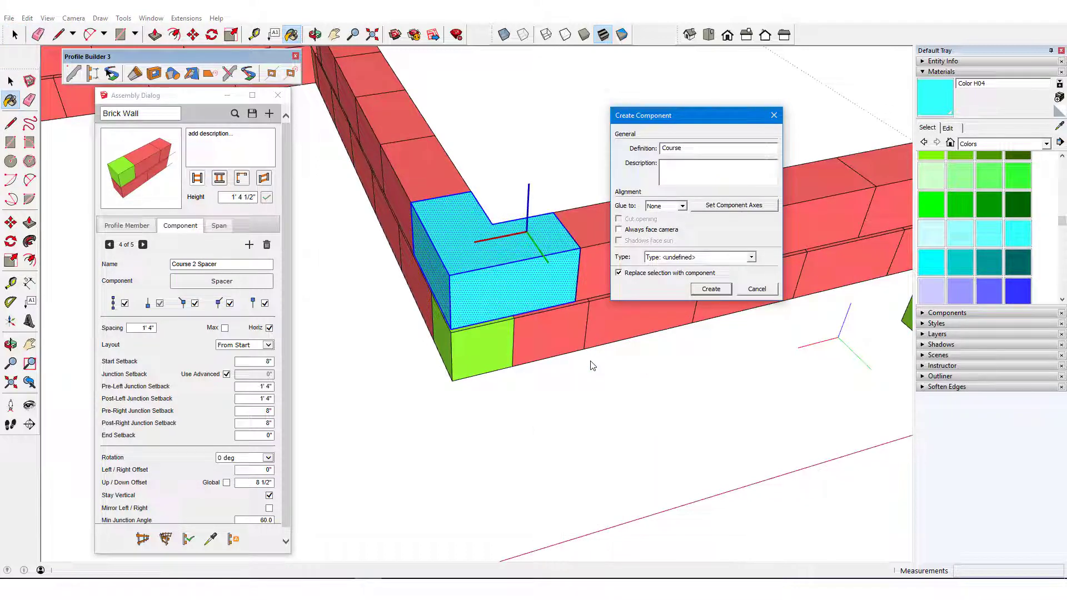
type(" 2 Right Junction")
left_click(712, 289)
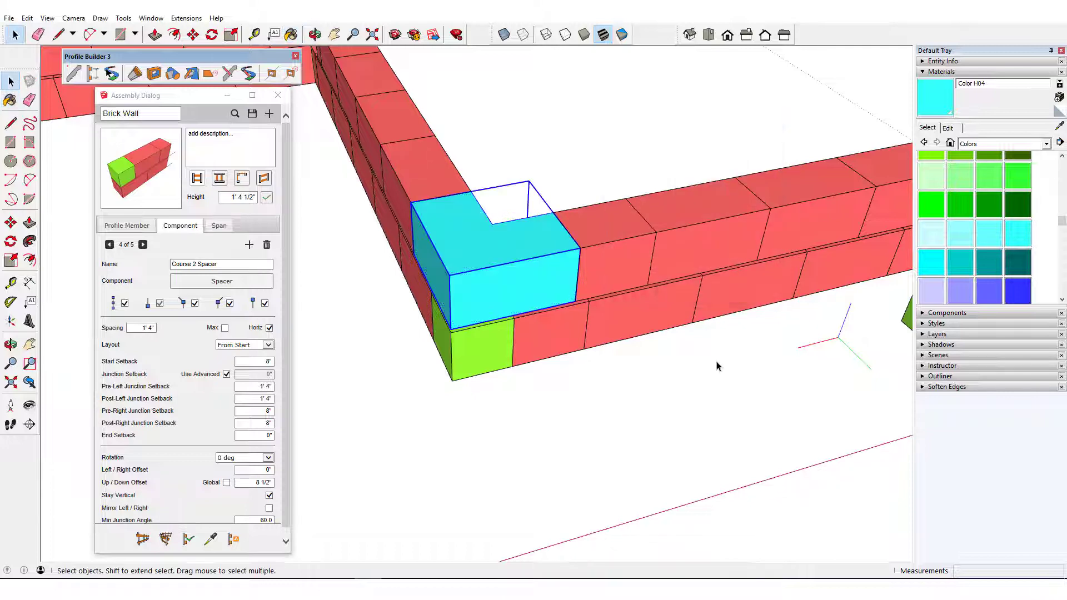
Step: Move the L-shaped component's axes origin to its bottom inner corner and align the red and green axes with the walls
middle_click_drag(714, 365, 477, 283)
scroll(483, 281, "up", 4)
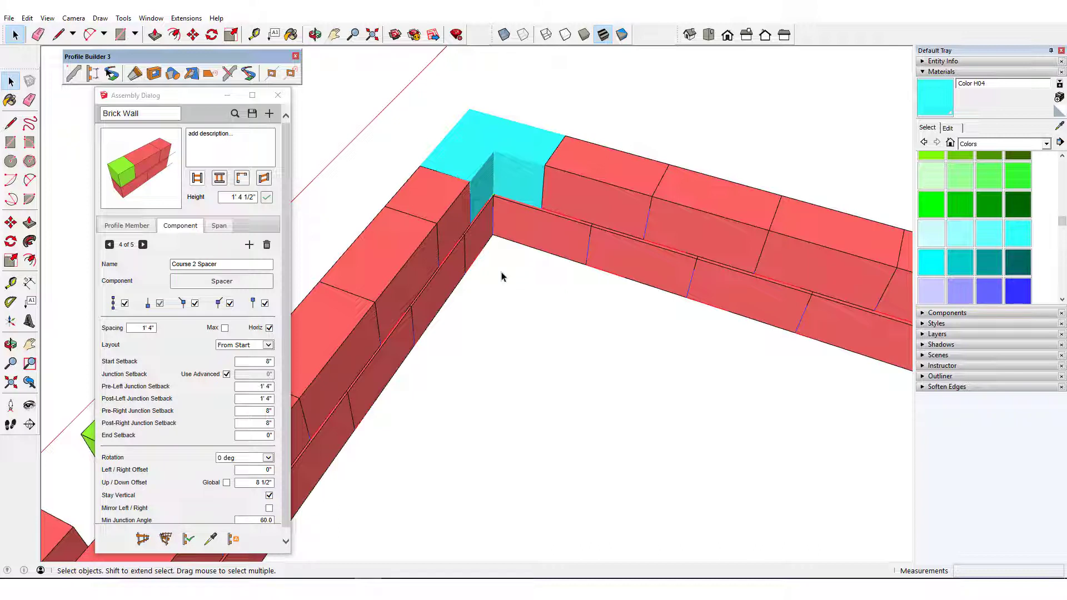
right_click(485, 137)
left_click(584, 288)
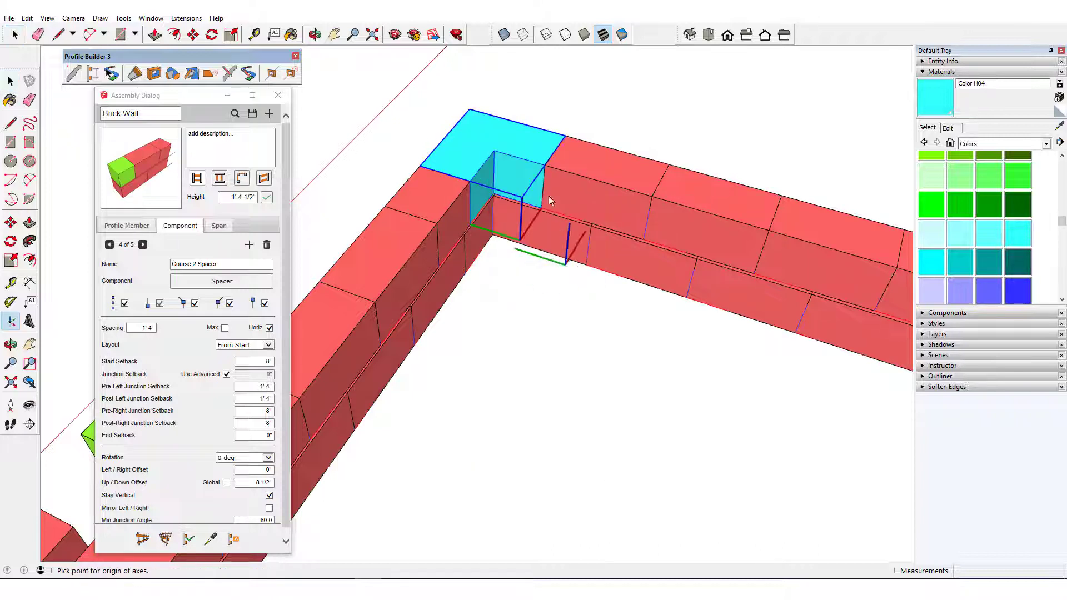
scroll(486, 185, "up", 2)
scroll(486, 185, "up", 2)
left_click(523, 197)
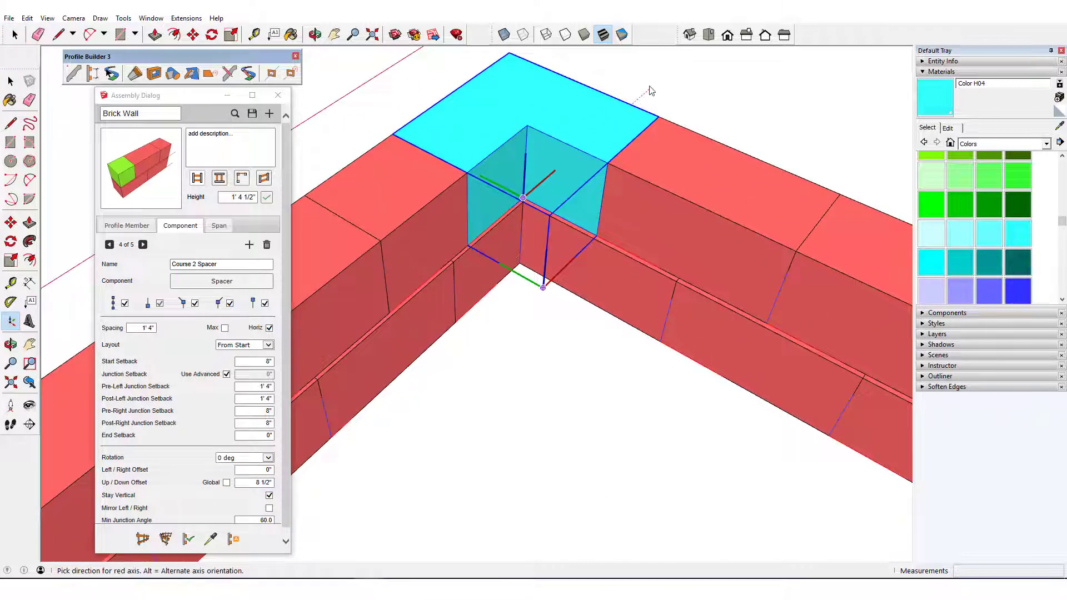
left_click(645, 96)
left_click(372, 119)
scroll(467, 170, "down", 4)
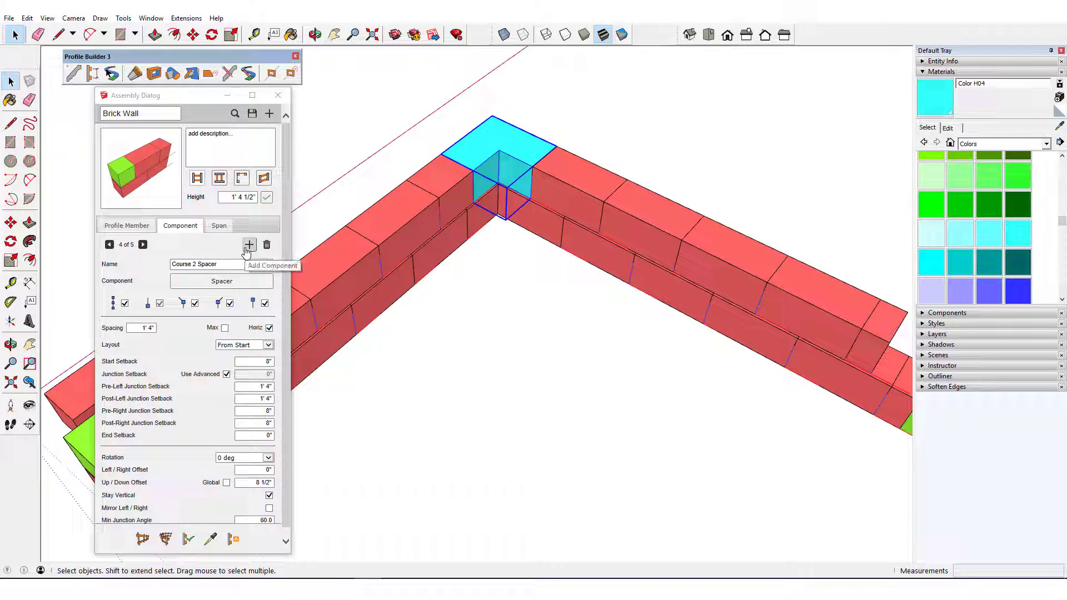
Step: Add an assembly component entry named Course 2 Right Junction and assign the L-shaped corner brick to it from the model
left_click(249, 246)
left_click_drag(214, 264, 143, 272)
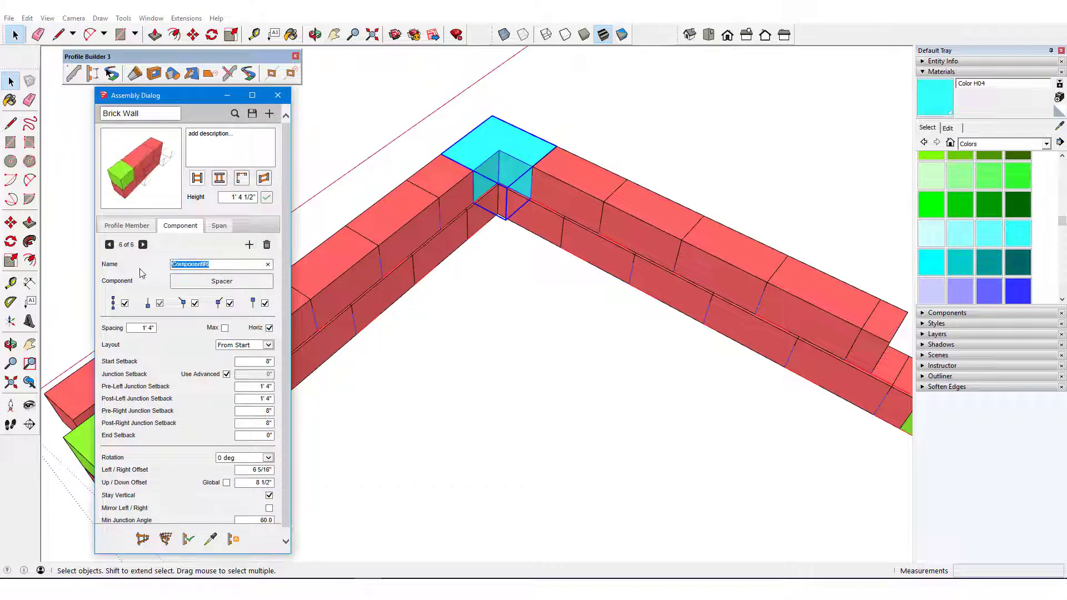
type("Course 2 Right Junction")
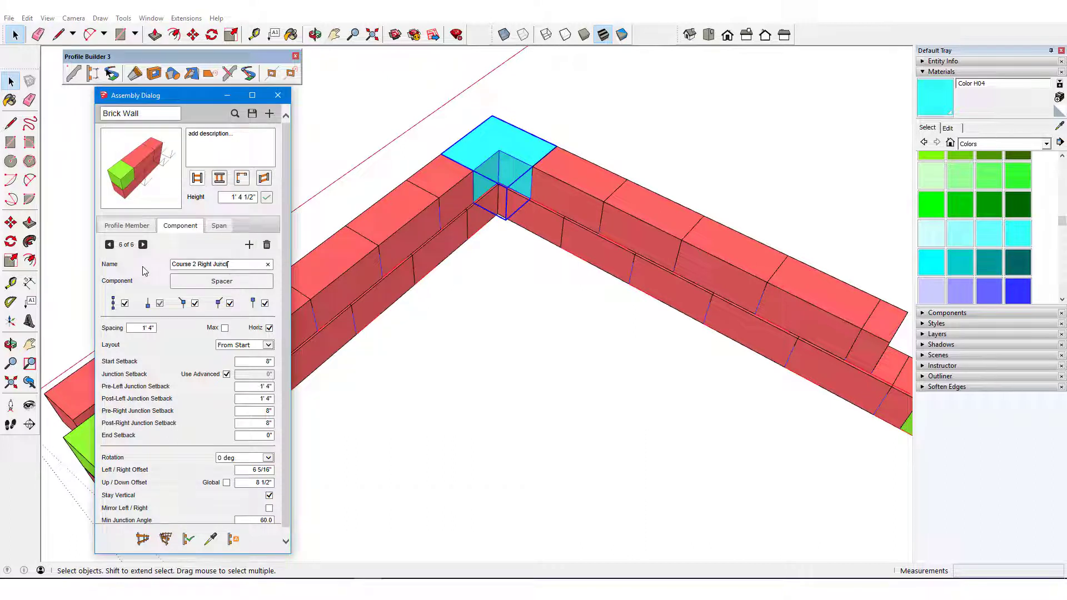
left_click(221, 281)
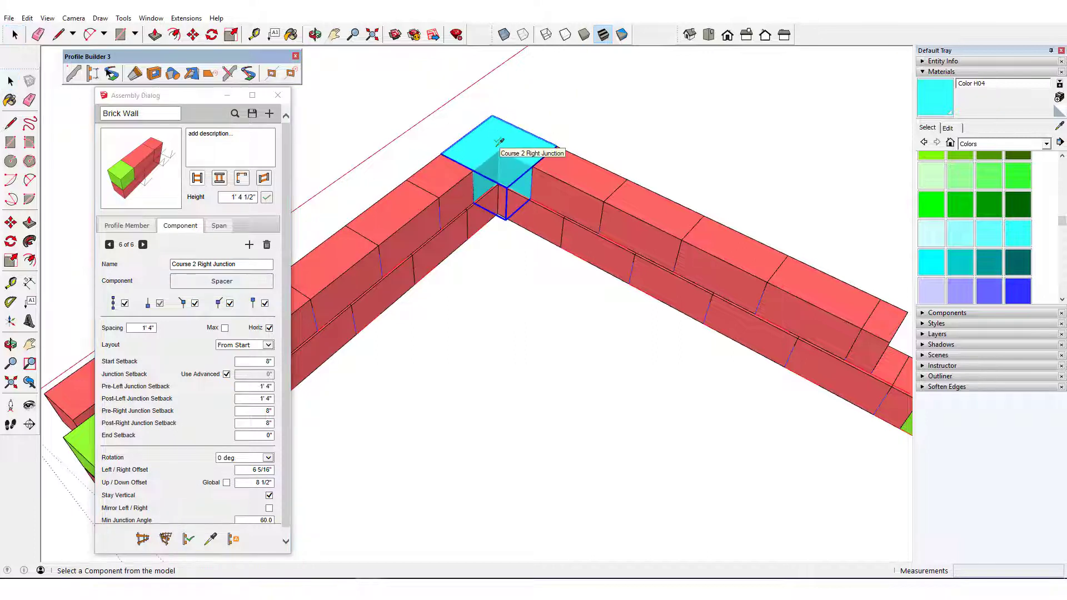
left_click(498, 132)
Step: Place the Course 2 Right Junction only at right junctions, with a left/right offset of 0 and advanced junction setbacks off
left_click(125, 303)
left_click(199, 306)
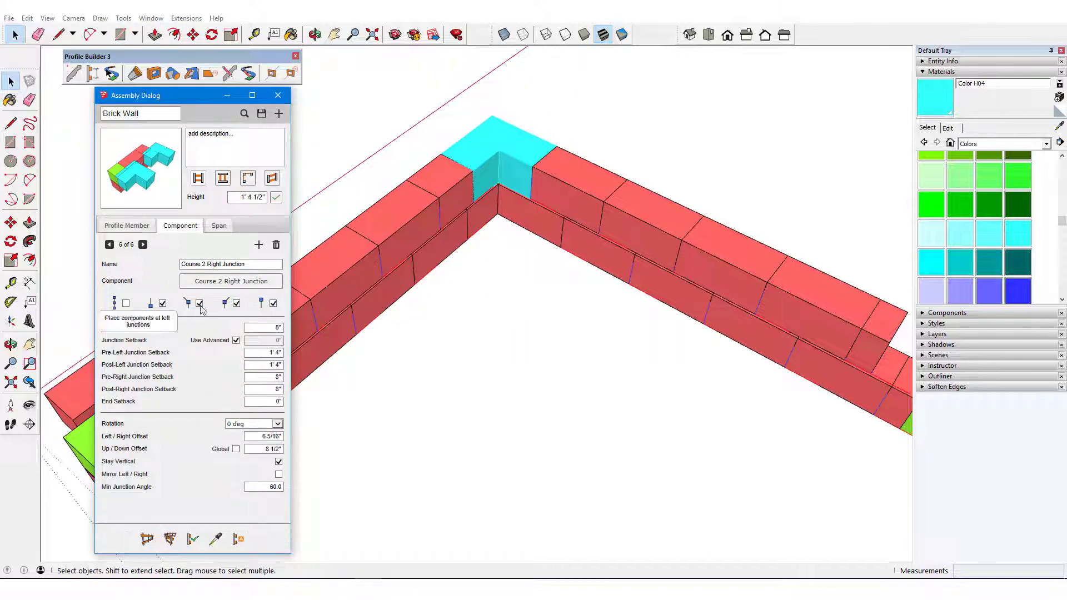
left_click(161, 305)
left_click(269, 303)
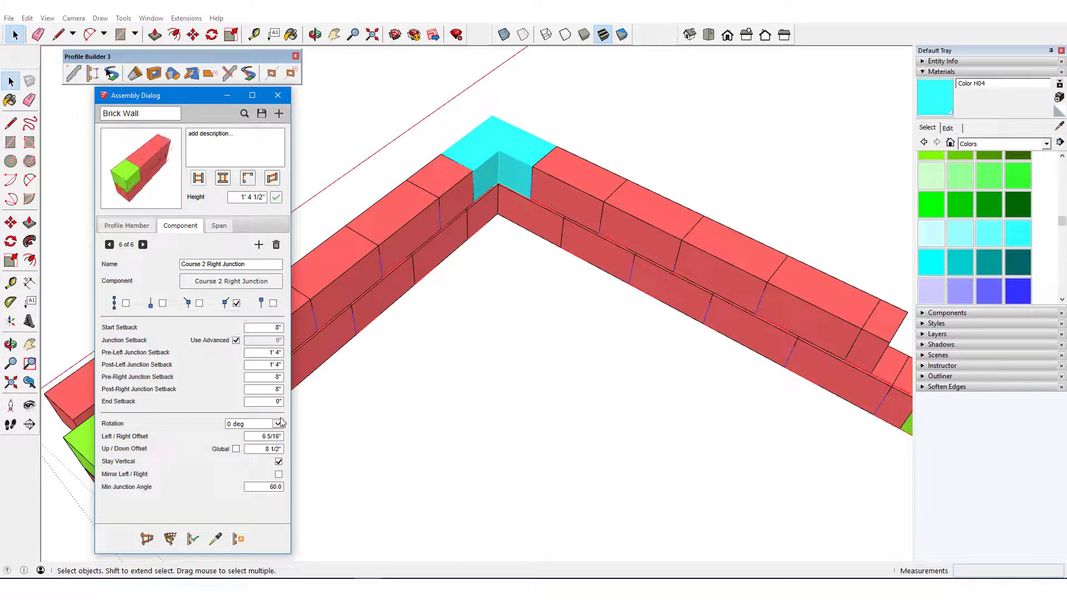
triple_click(257, 437)
type("0")
left_click(237, 340)
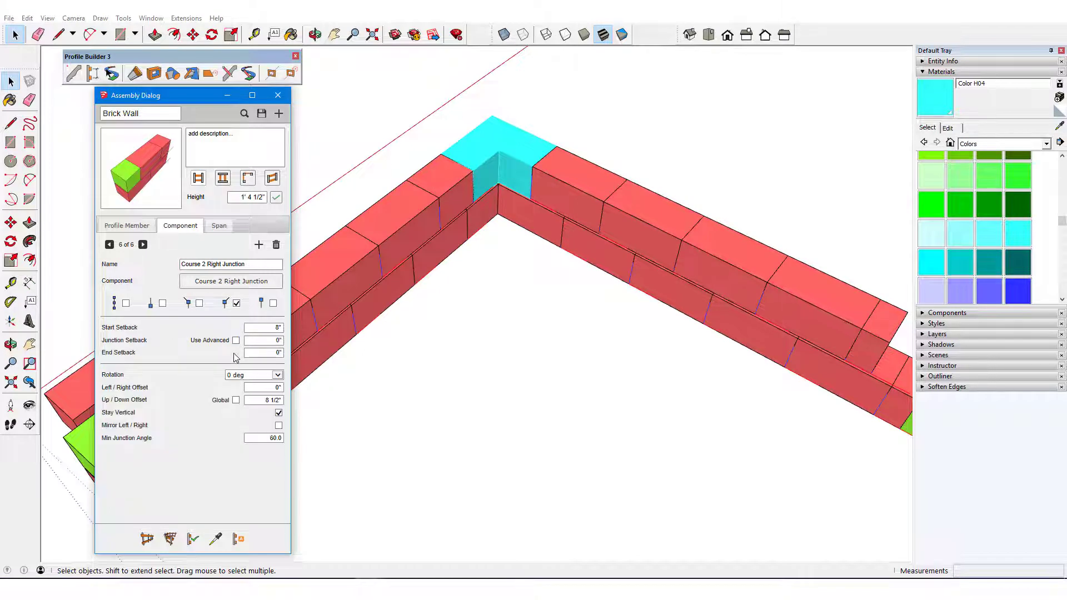
Step: Delete the hand-modelled cyan corner brick from the model and update the wall with the revised assembly
left_click(498, 151)
key("Delete")
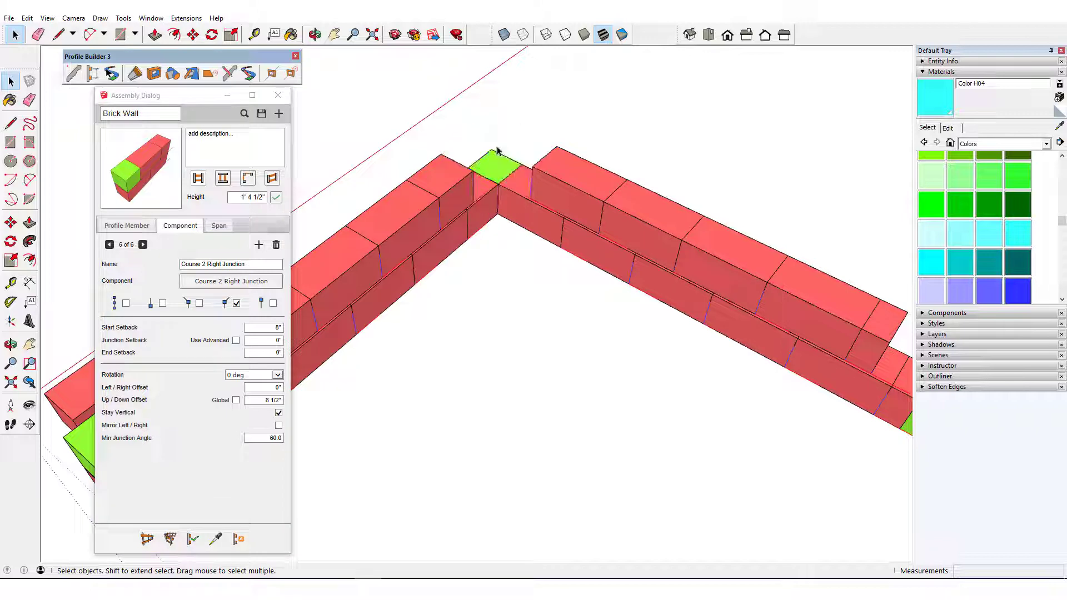
left_click(395, 218)
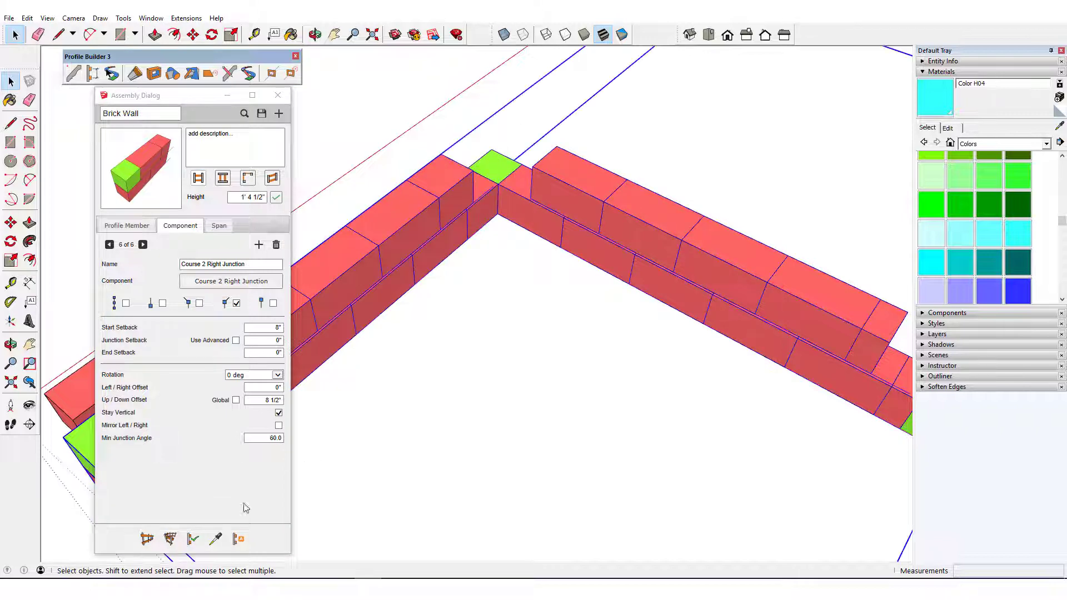
left_click(193, 539)
left_click(424, 399)
Step: At the opposite, left-junction corner, draw a rectangle on the second course's end face and Push/Pull it to the outer corner
scroll(426, 283, "down", 3)
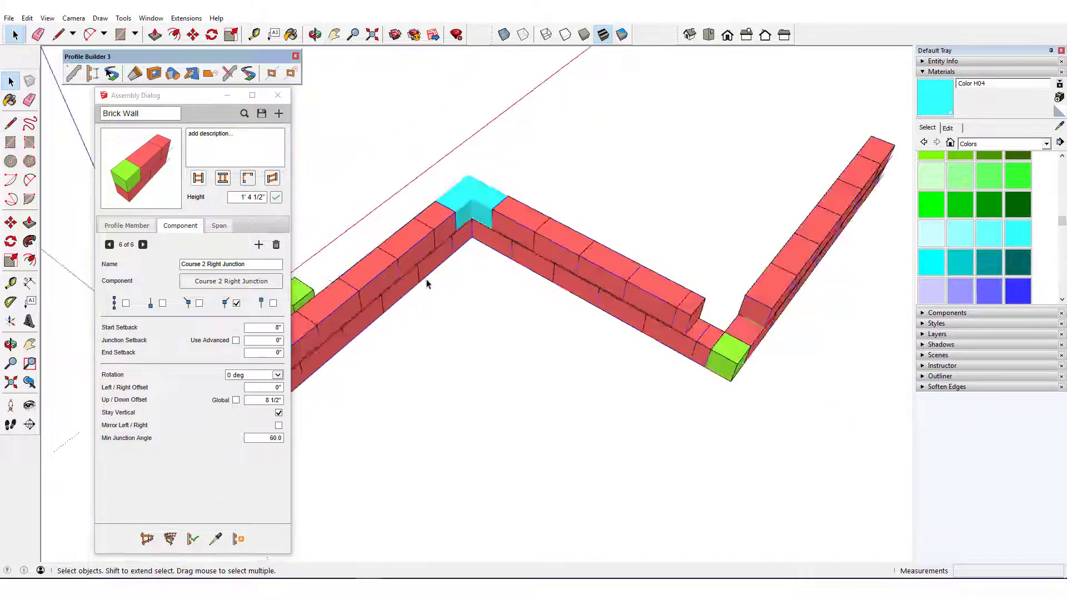
middle_click_drag(426, 284, 370, 261)
scroll(739, 359, "up", 4)
key("r")
left_click(578, 298)
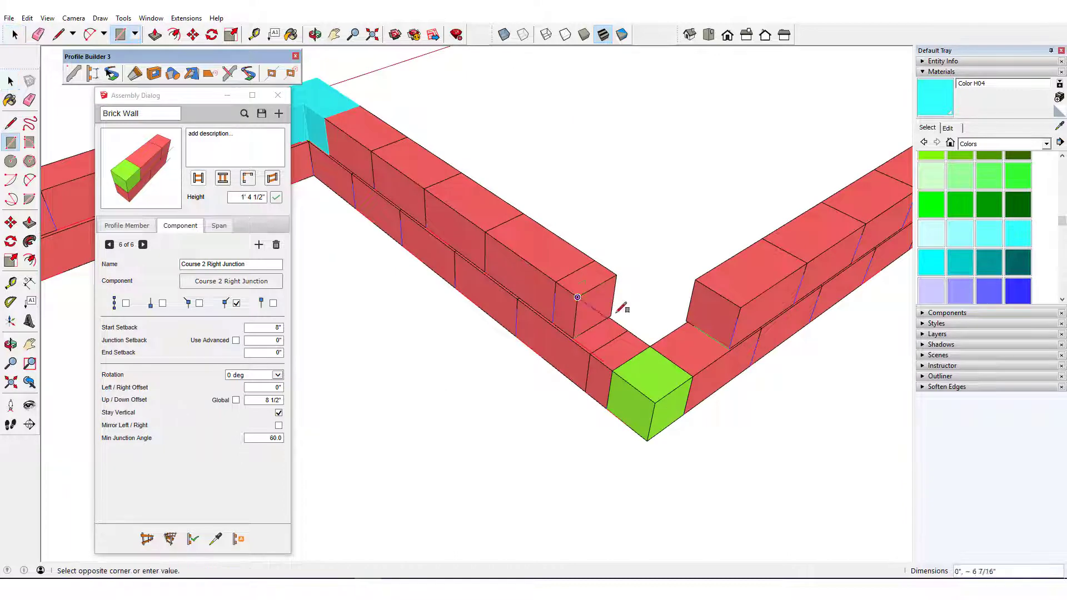
left_click(610, 316)
key("p")
left_click(601, 312)
left_click(745, 306)
Step: Draw a rectangle on the facing second-course end at the left junction and Push/Pull it to meet the corner block
key("r")
left_click(695, 280)
left_click(729, 352)
key("p")
left_click(711, 327)
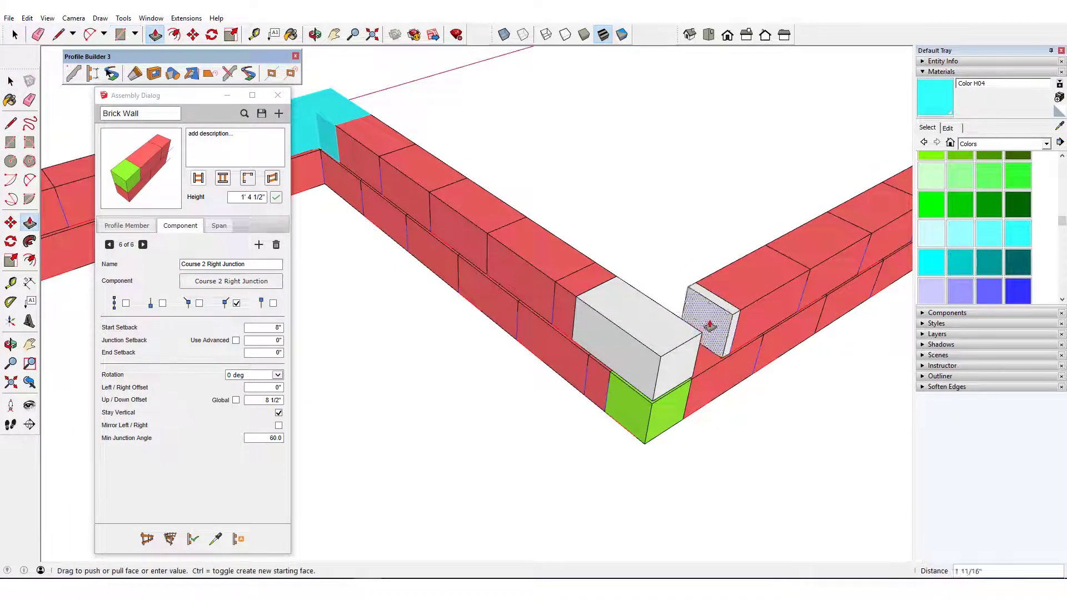
left_click(700, 333)
Step: Erase the seam in the left-junction corner block and paint the whole L-shaped brick with cyan Color H04
key("e")
key("space")
triple_click(683, 319)
key("b")
left_click(717, 303)
Step: Start making the selected L-shaped brick a component with the definition name Course 2 Left Junction
right_click(722, 300)
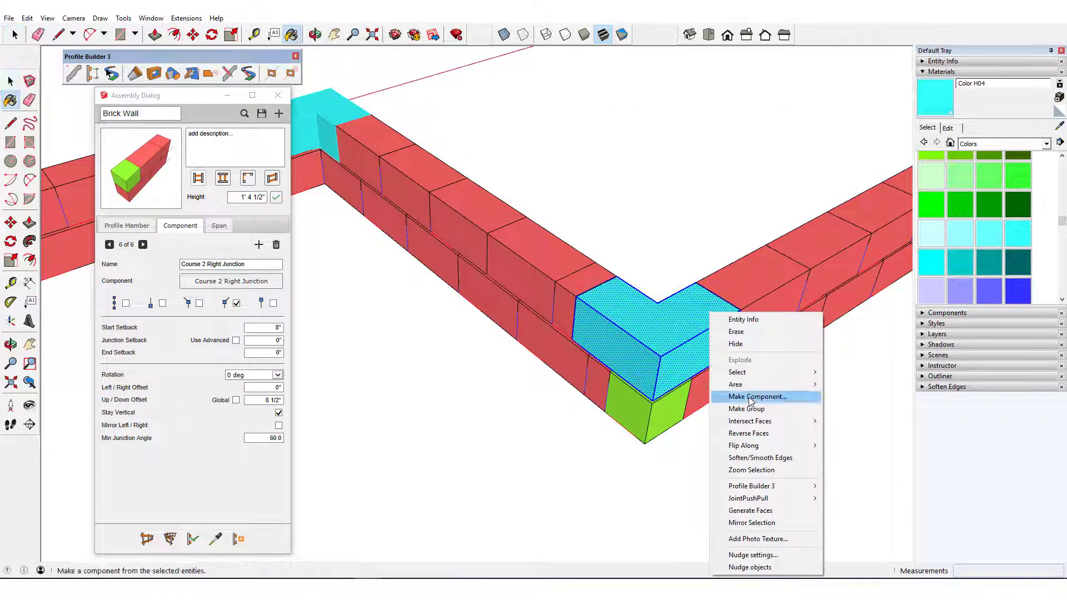
left_click(778, 462)
type("Course 2 Right Junction")
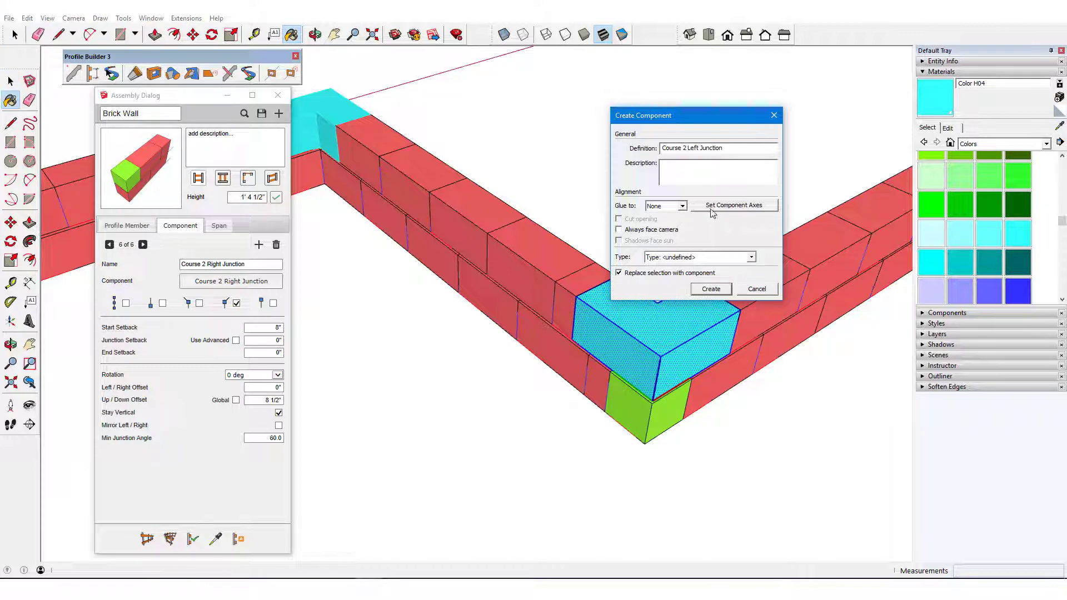
Step: Set the new component's axes at the brick's bottom outer corner, aligned with the walls, and create the component
left_click(734, 205)
scroll(661, 397, "up", 3)
middle_click_drag(658, 395, 662, 360)
left_click(652, 389)
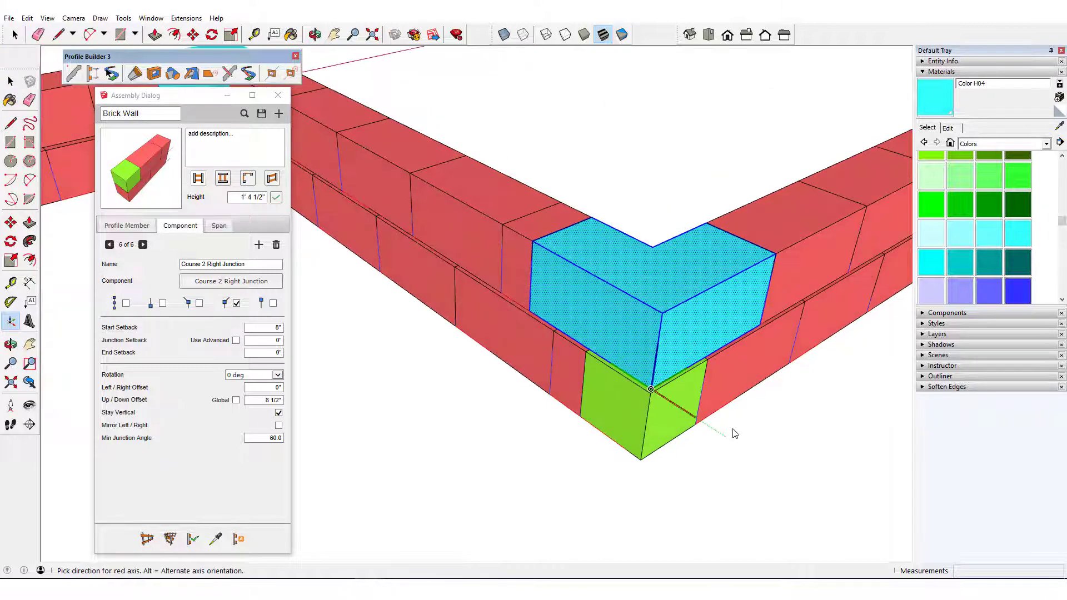
left_click(739, 443)
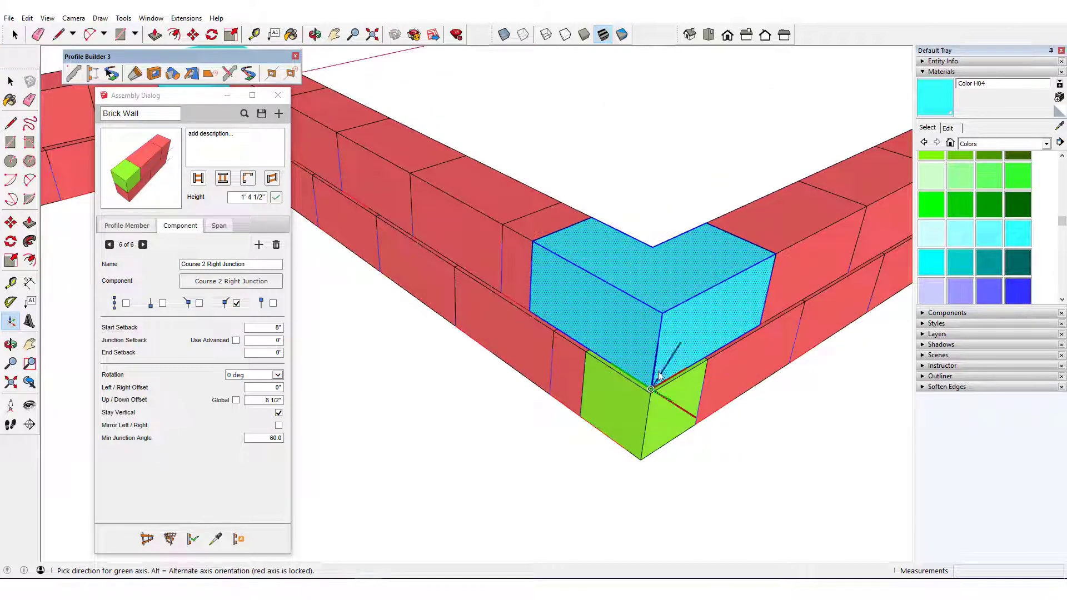
left_click(832, 286)
left_click(717, 290)
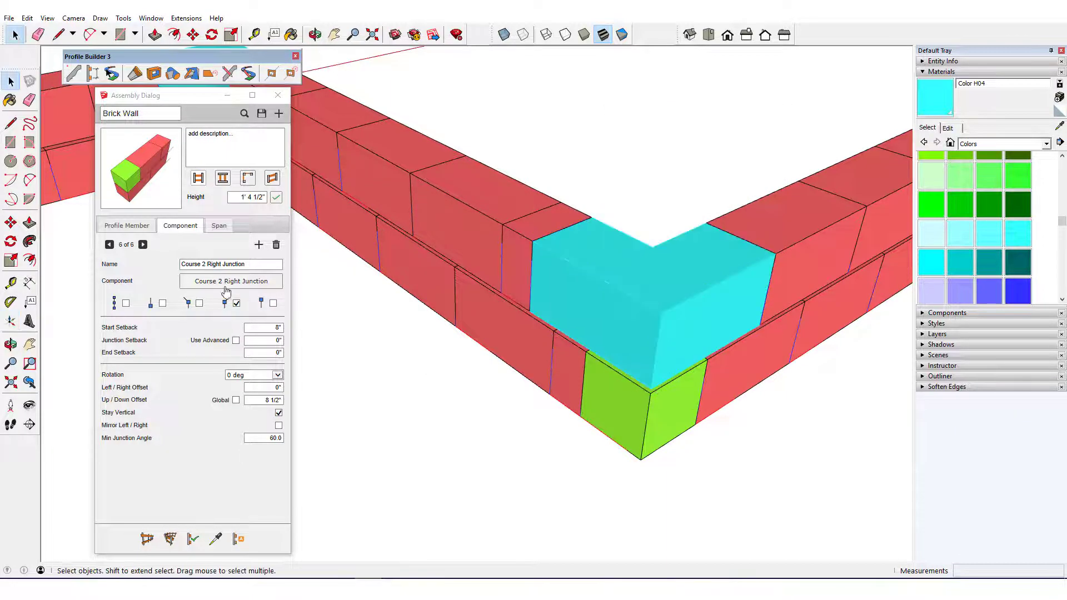
Step: Add an assembly component entry named Course 2 Left Junction and assign the newly made left corner brick to it
left_click(258, 244)
triple_click(247, 266)
type("Course")
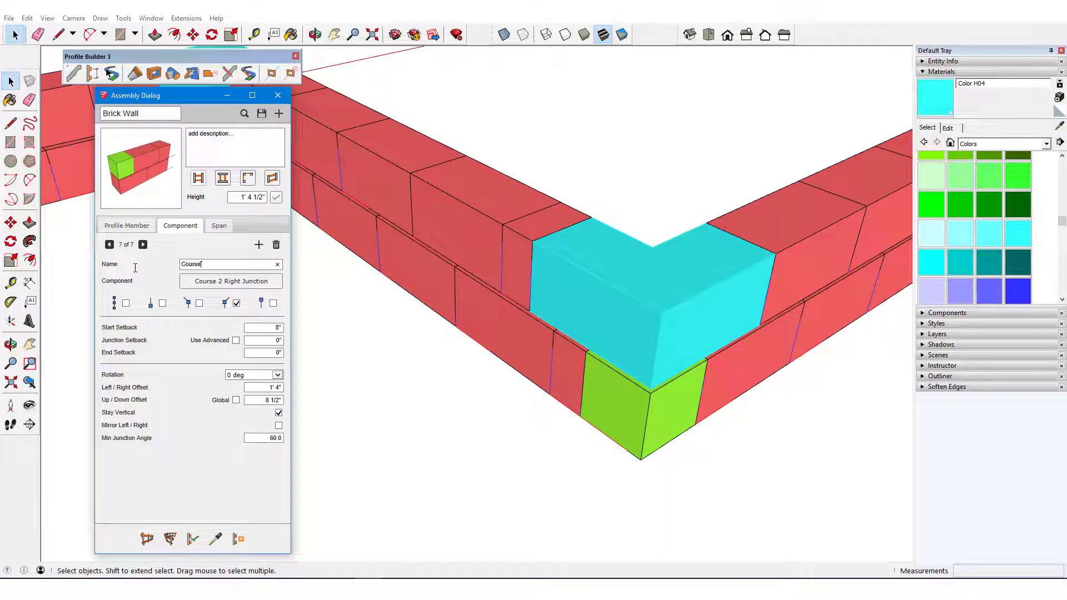
type(" 2 Left Junction")
left_click(195, 281)
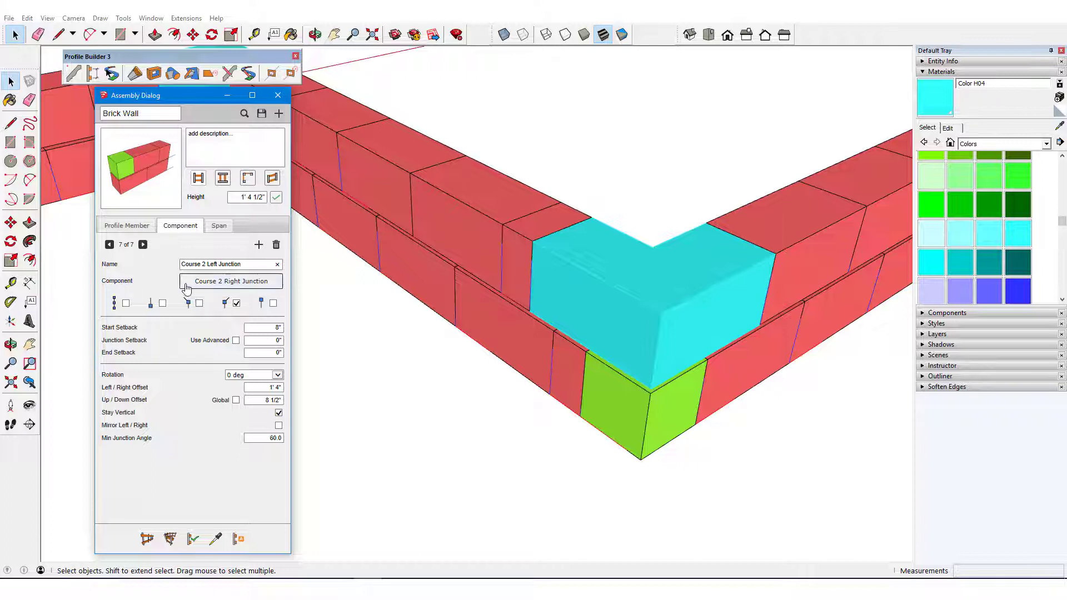
left_click(670, 287)
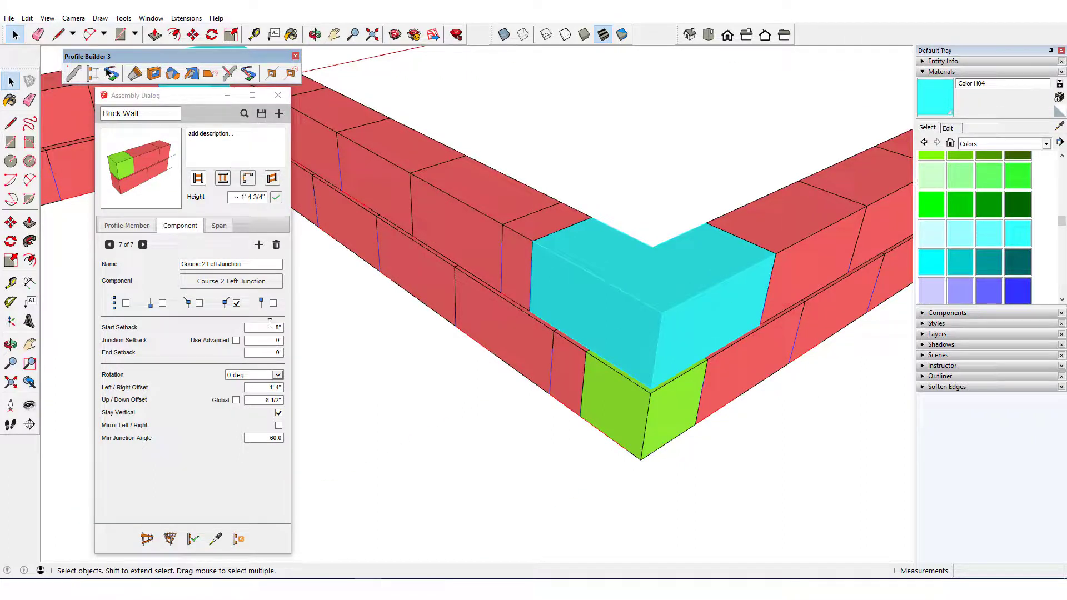
Step: Place the Course 2 Left Junction brick at left junctions instead of right ones and set its left/right offset to 0"
left_click(236, 308)
left_click(236, 304)
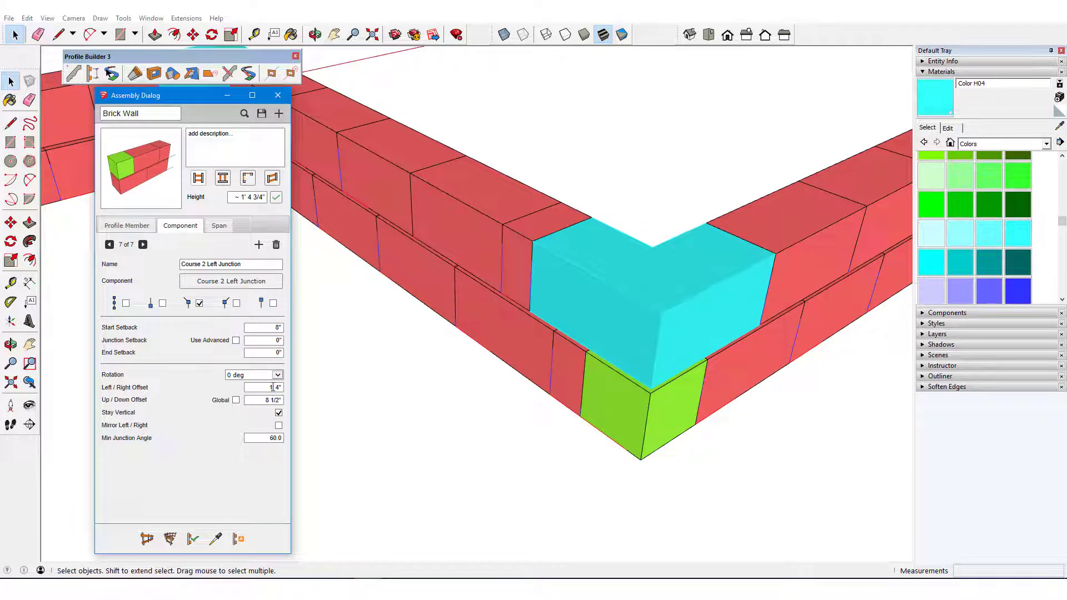
type("0")
Step: Delete the loose cyan L-shaped brick at the left corner and apply the updated assembly to the existing brick wall
left_click(586, 303)
key("Delete")
left_click(496, 279)
scroll(496, 279, "down", 3)
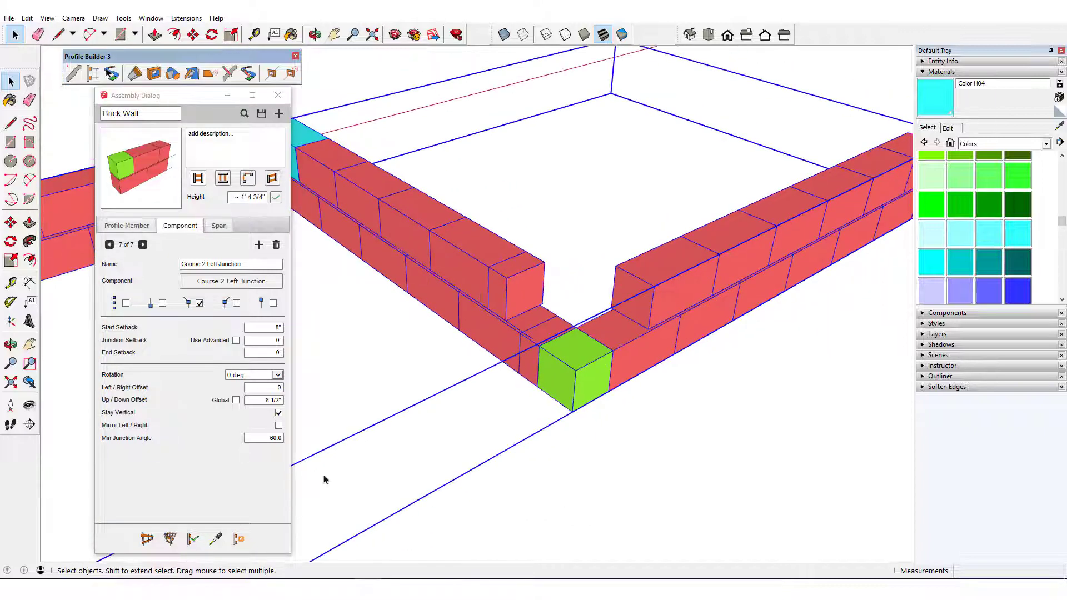
left_click(192, 539)
scroll(642, 456, "down", 5)
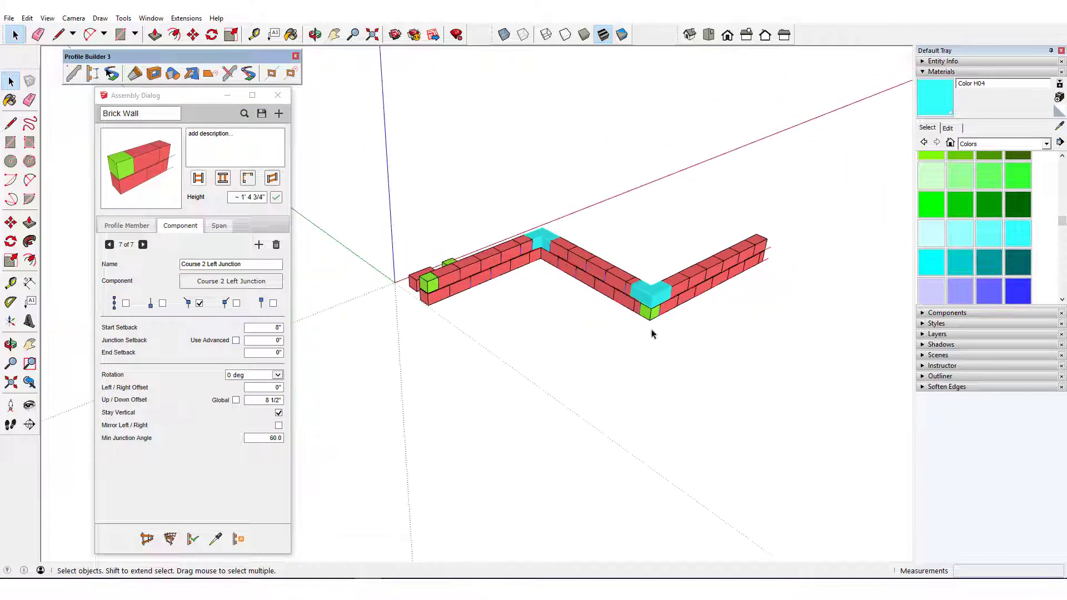
left_click(565, 329)
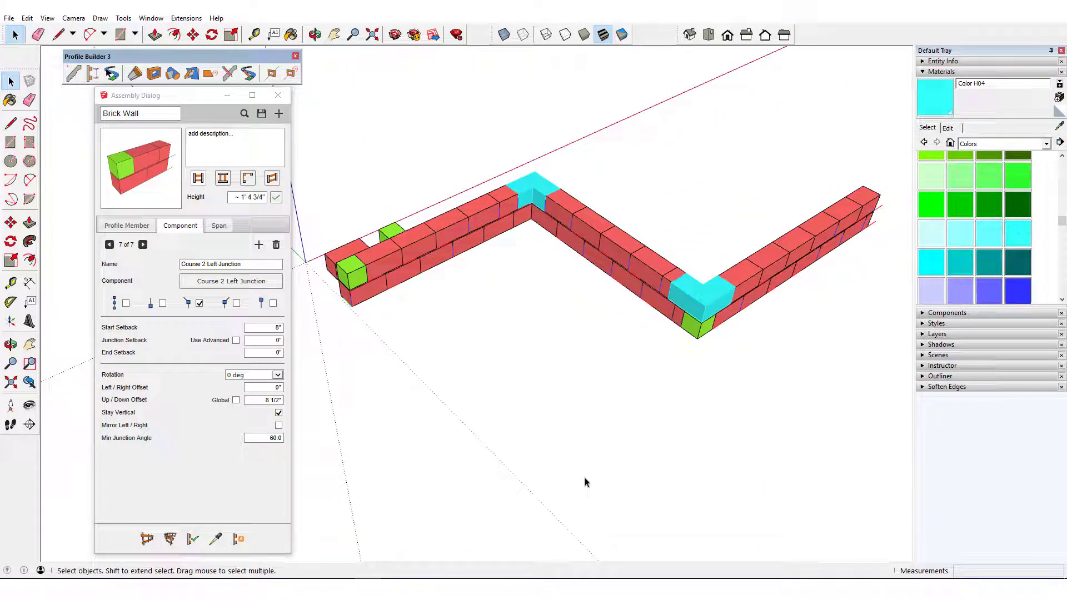
Step: Set the start and end setbacks to 1/4" for both the Course 2 Bricks and Course 1 Bricks spans
left_click(219, 226)
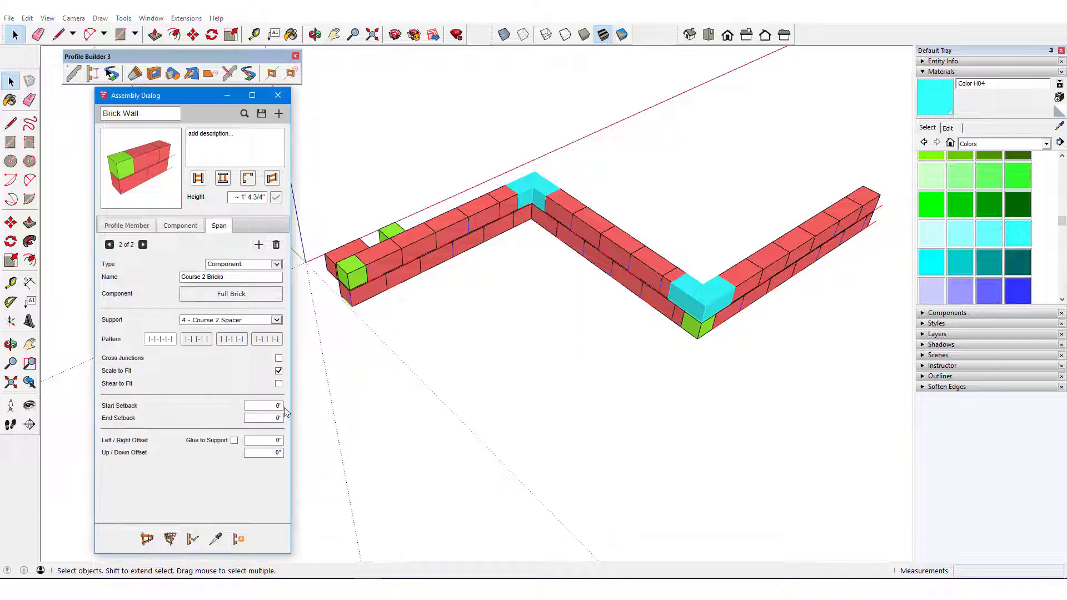
type(".25")
key("Return")
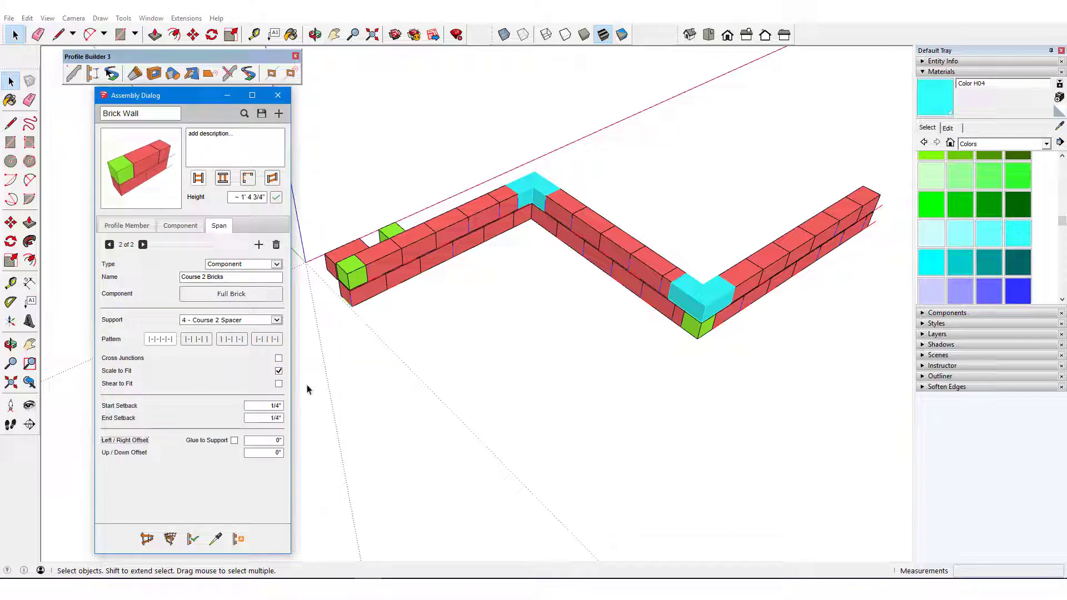
left_click(110, 245)
key("Tab")
type(".25")
key("Tab")
Step: Apply the new span setbacks to the existing brick wall
left_click(399, 275)
scroll(536, 254, "up", 4)
middle_click_drag(537, 254, 767, 194)
scroll(681, 228, "up", 3)
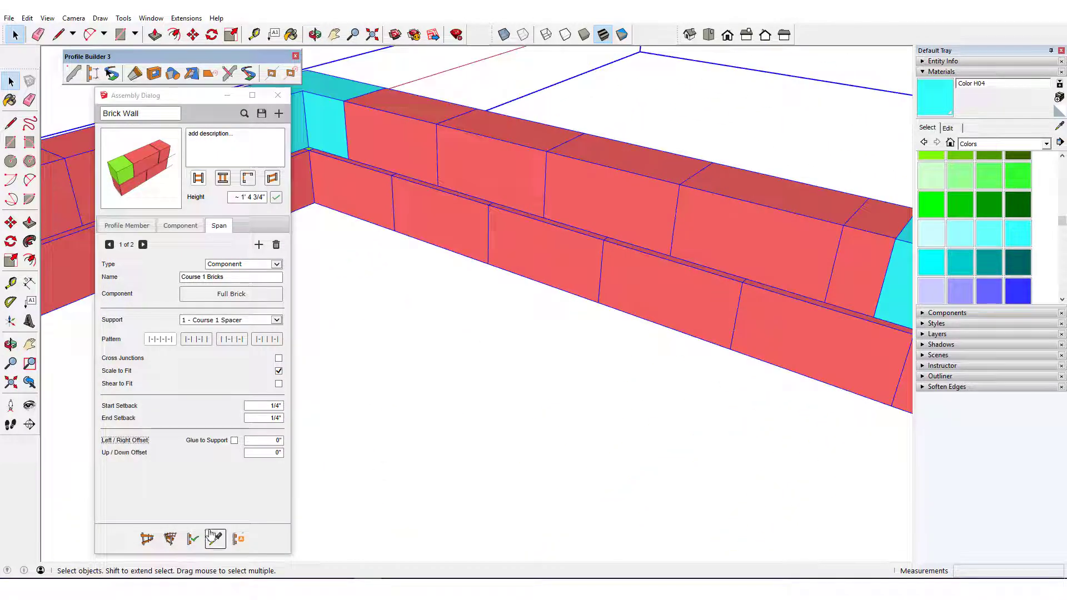
left_click(193, 539)
middle_click_drag(487, 373, 502, 316)
Step: Open the wall group, select one spacer from each course and assign both to the Spacers layer
left_click(518, 273)
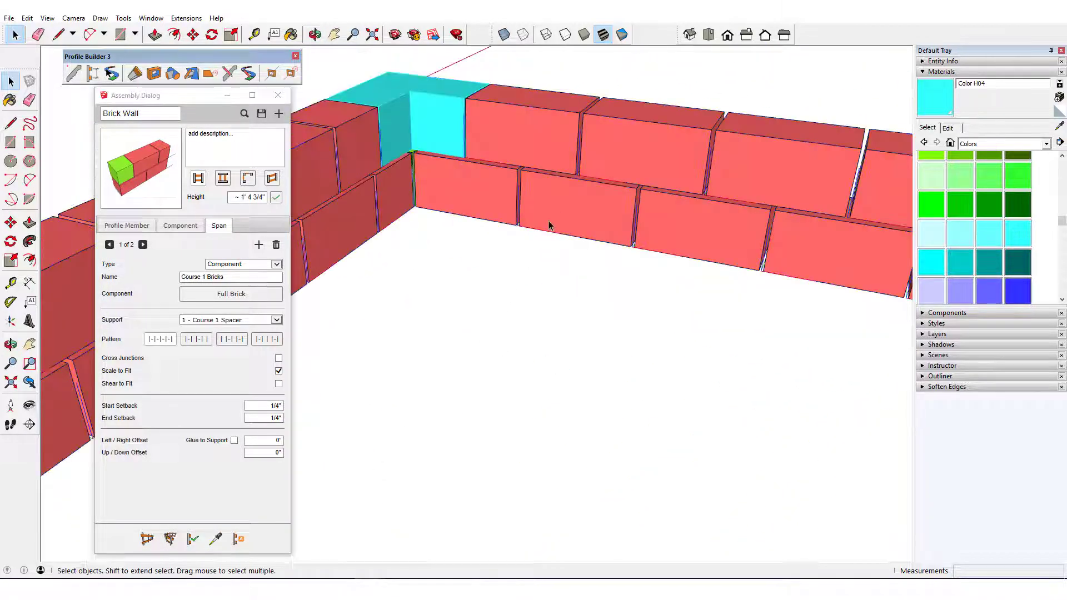
scroll(643, 124, "up", 5)
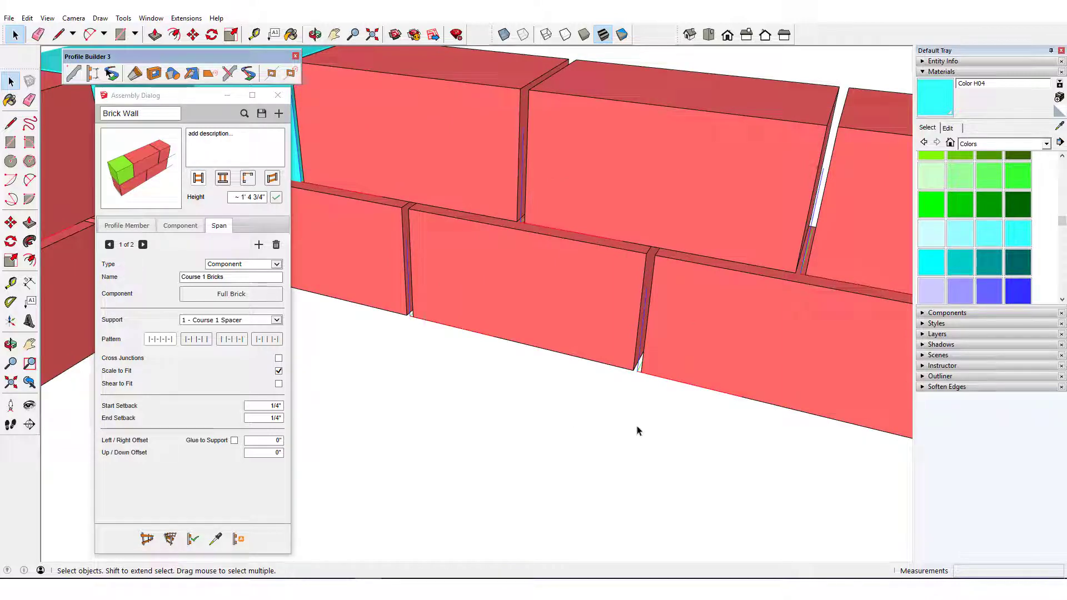
left_click(521, 222)
left_click(411, 318, "shift")
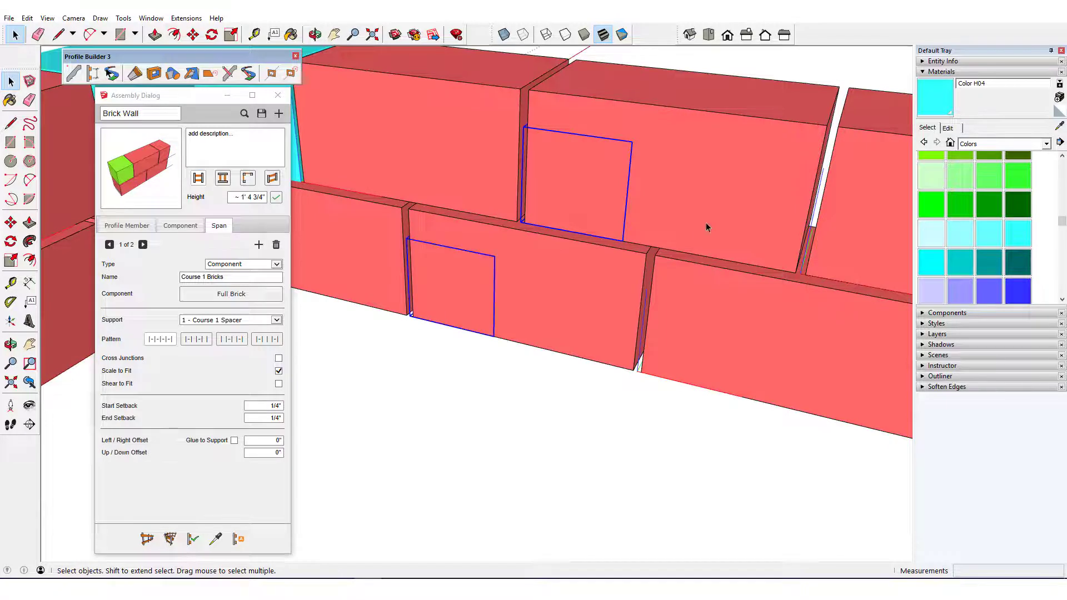
left_click(924, 74)
left_click(940, 61)
left_click(1055, 91)
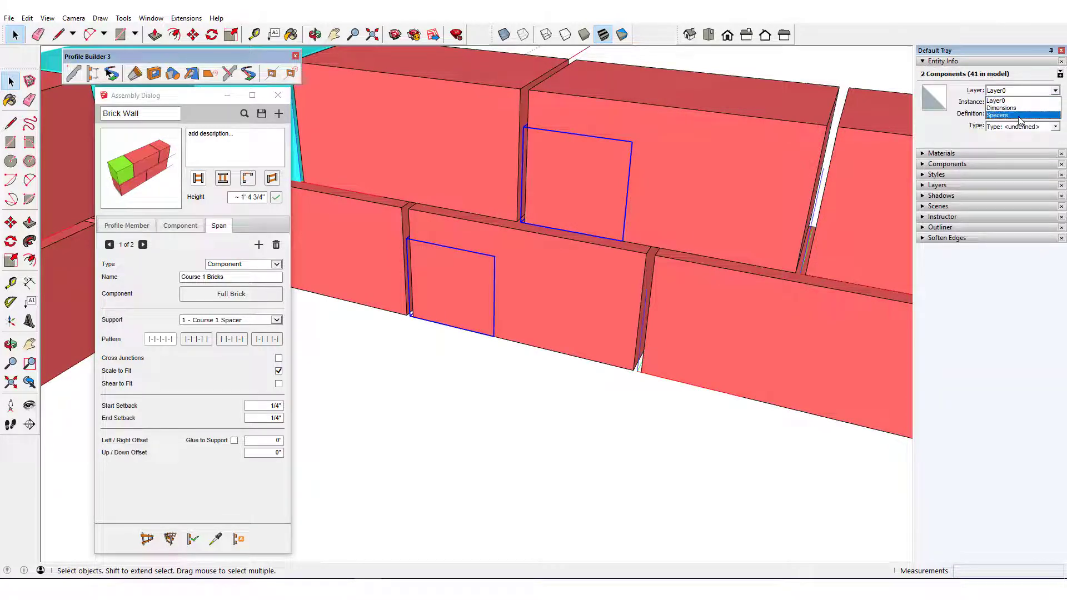
left_click(1012, 108)
Step: Reassign the Course 1 Spacer component by picking the lower-course spacer on the Spacers layer in the wall
left_click(179, 228)
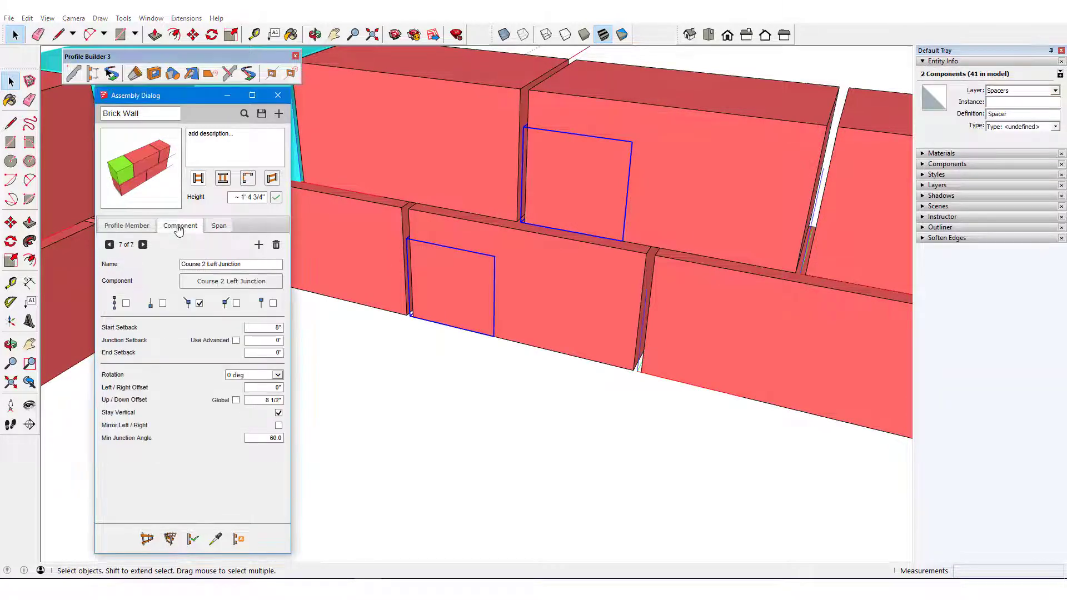
left_click(109, 248)
left_click(110, 248)
left_click(110, 248)
left_click(110, 248)
left_click(109, 248)
left_click(109, 248)
left_click(226, 284)
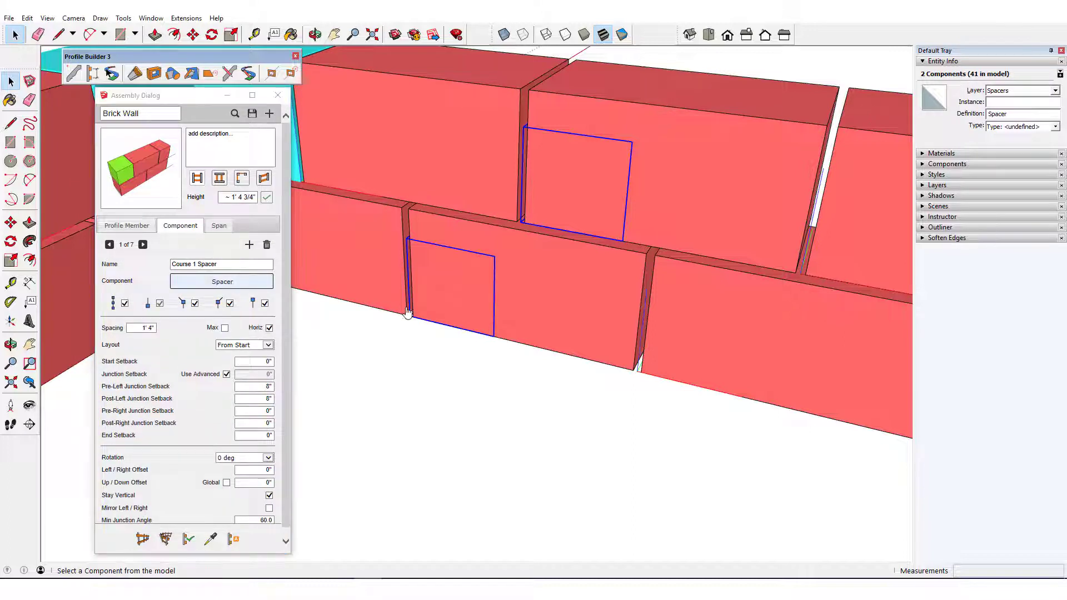
left_click(411, 312)
Step: Reassign the Course 2 Spacer component by picking the upper-course spacer on the Spacers layer in the wall
left_click(145, 246)
left_click(145, 247)
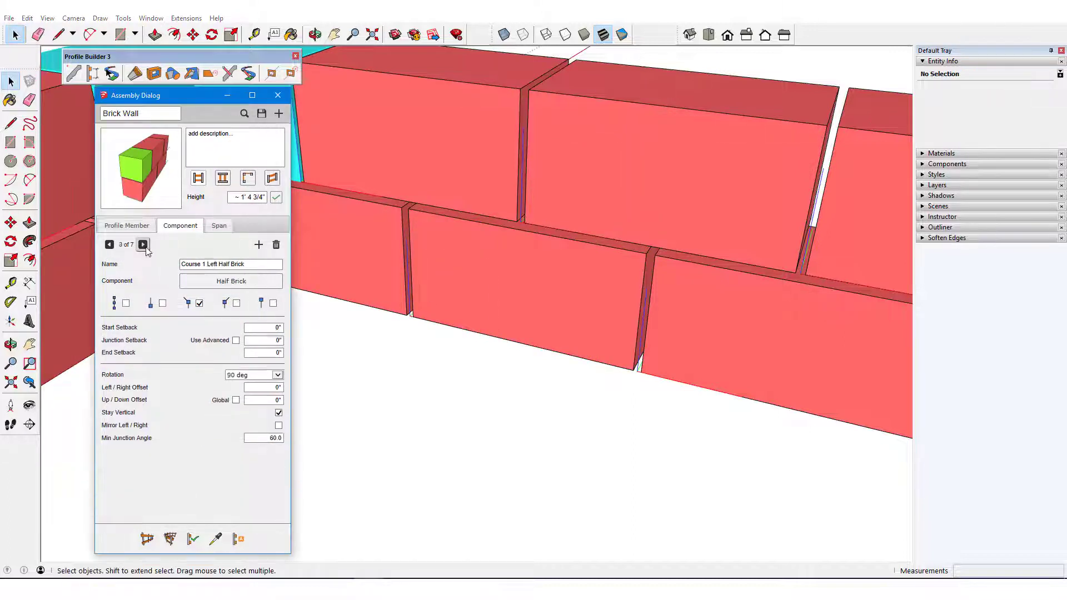
left_click(143, 245)
left_click(222, 282)
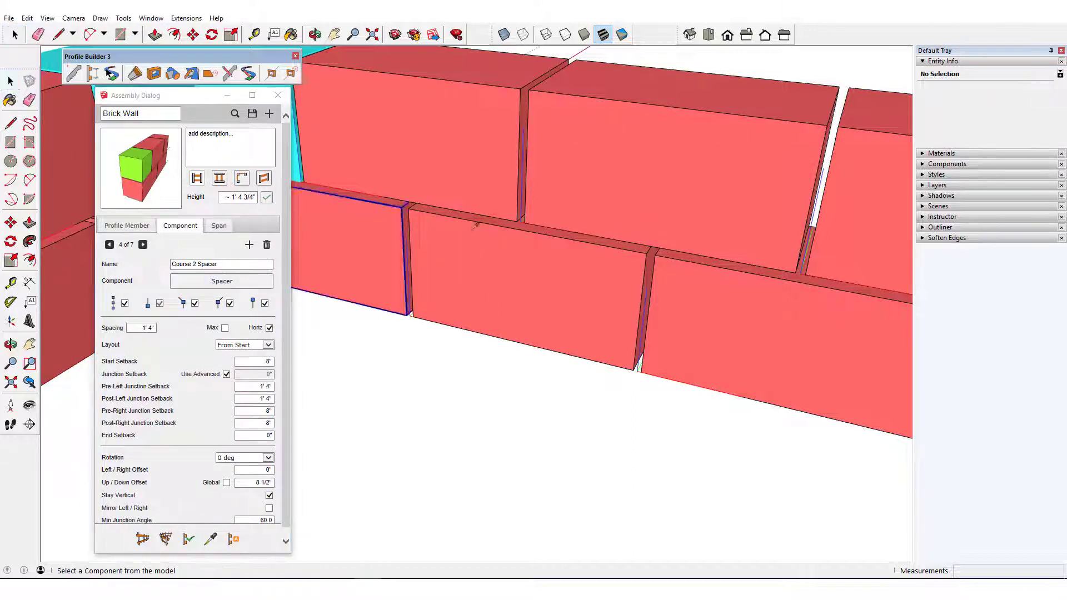
left_click(522, 222)
Step: Leave group editing, select the whole Brick Wall group and hide the Spacers layer
scroll(529, 335, "down", 10)
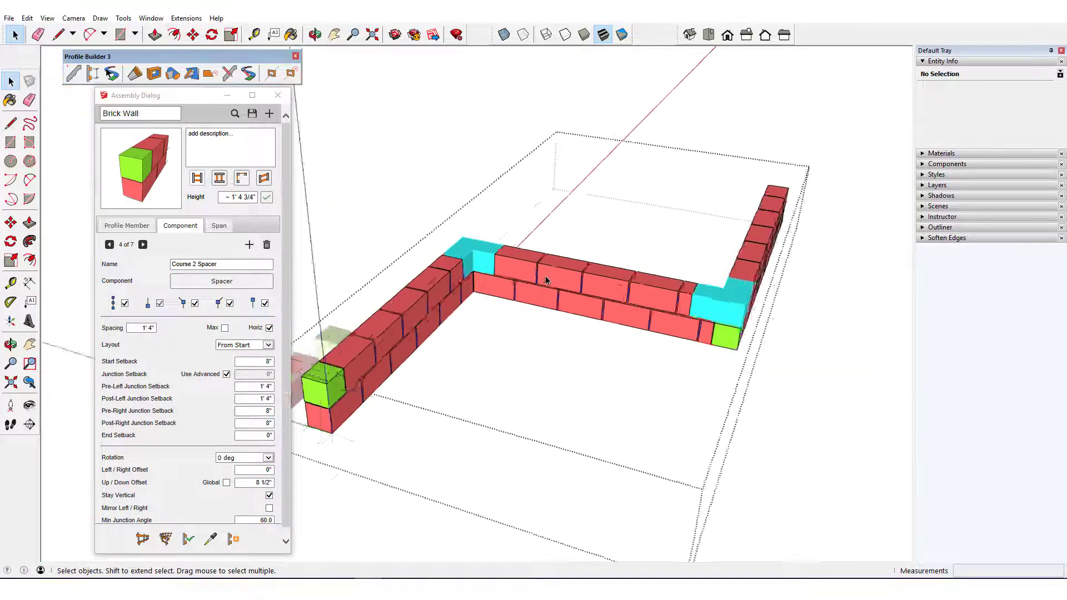
left_click(455, 204)
middle_click_drag(454, 205, 471, 278)
left_click(472, 285)
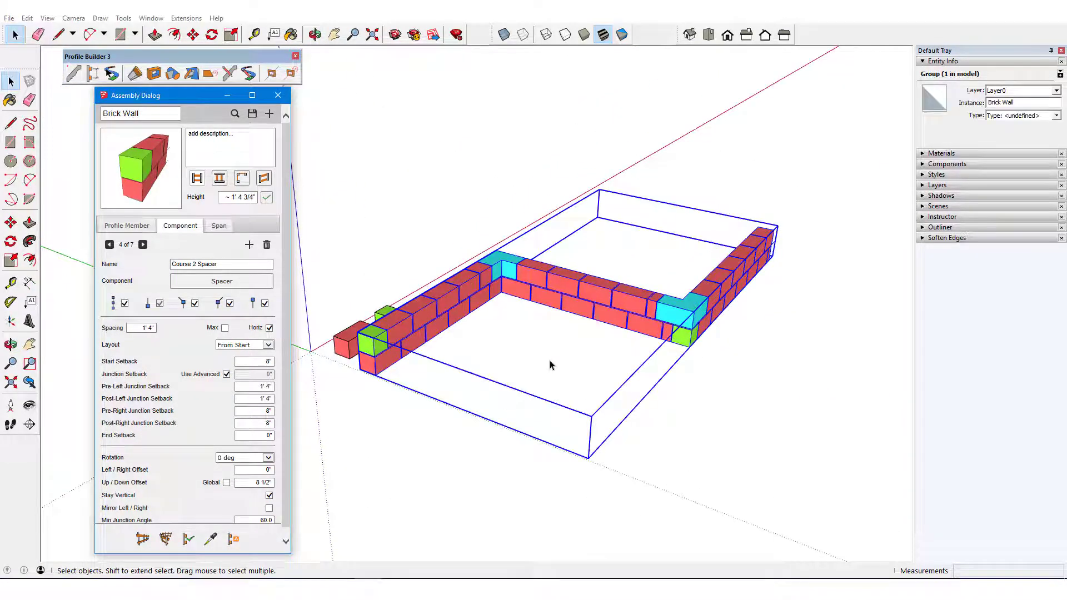
scroll(575, 301, "up", 8)
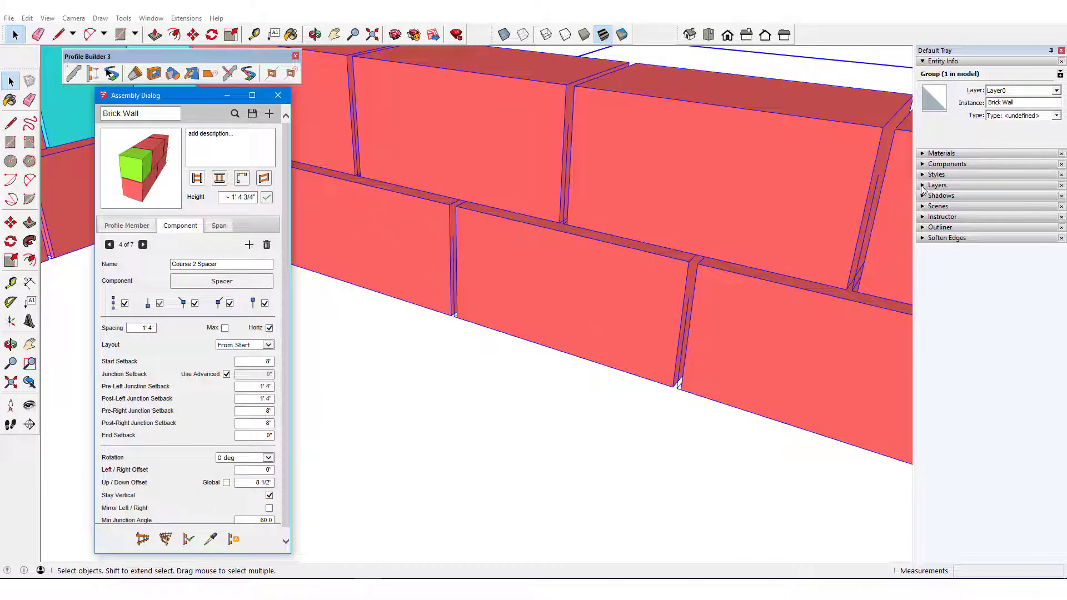
left_click(923, 185)
left_click(1031, 239)
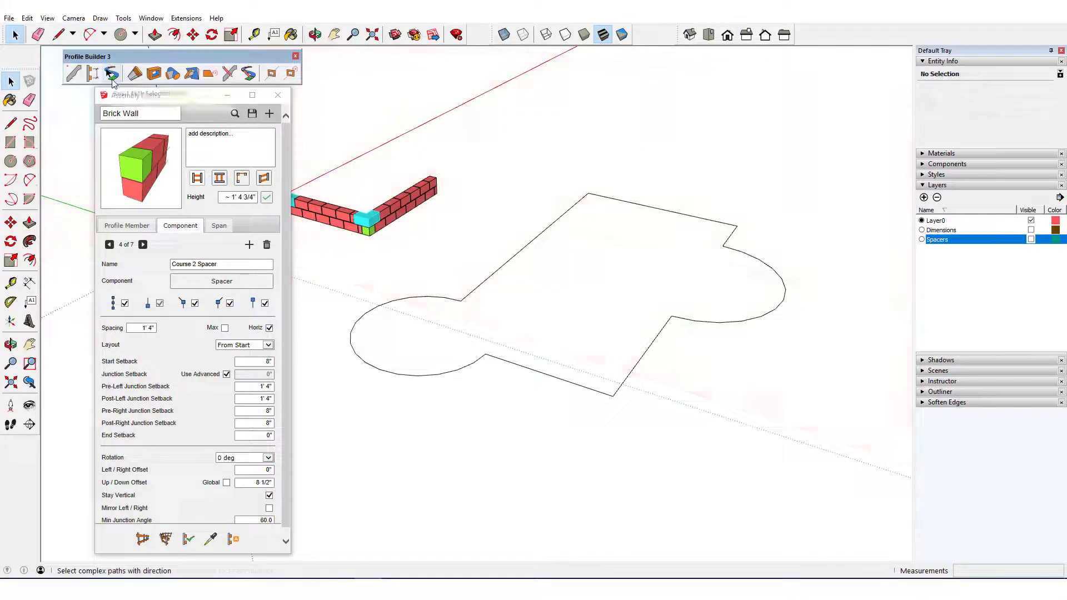
Step: Select the entire closed outline with two curved bays as a path and build the Brick Wall assembly along it
left_click(470, 297)
left_click(785, 296)
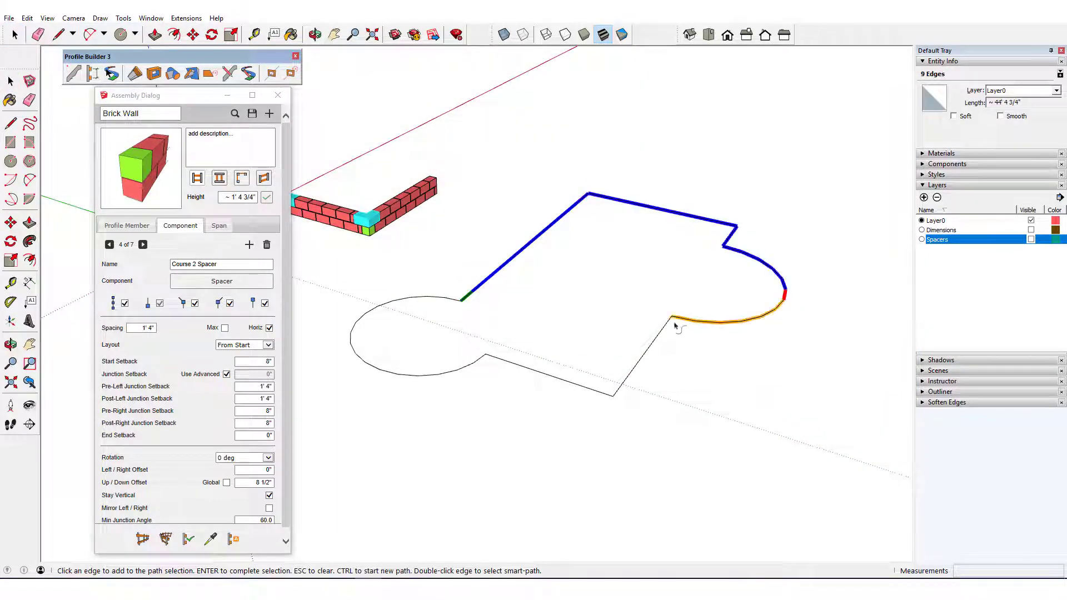
left_click(674, 322)
left_click(634, 375)
left_click(359, 361)
left_click(431, 295)
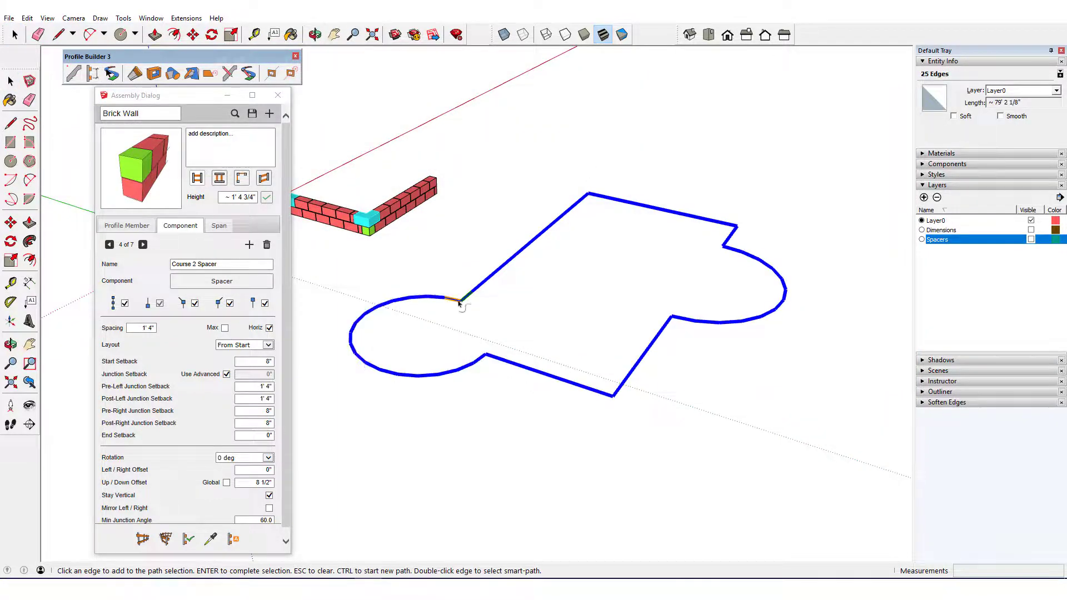
key("Return")
mouse_move(441, 409)
middle_mouse_down()
mouse_move(410, 410)
mouse_move(439, 389)
middle_mouse_up()
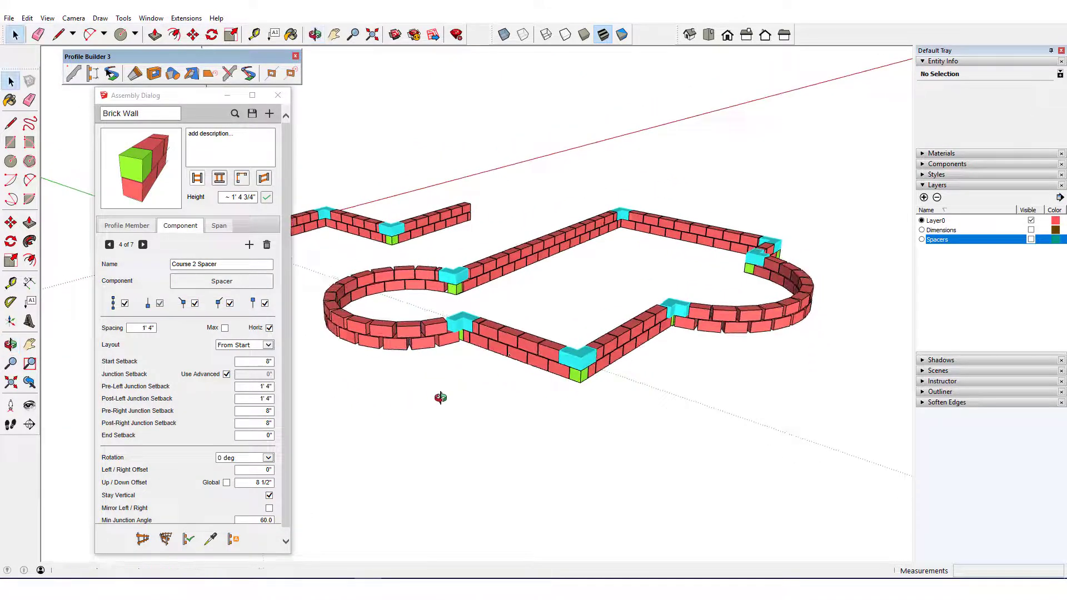
Step: Copy the new closed wall 17" straight up along the blue axis and multiply the copy 4x
left_click(507, 345)
key("m")
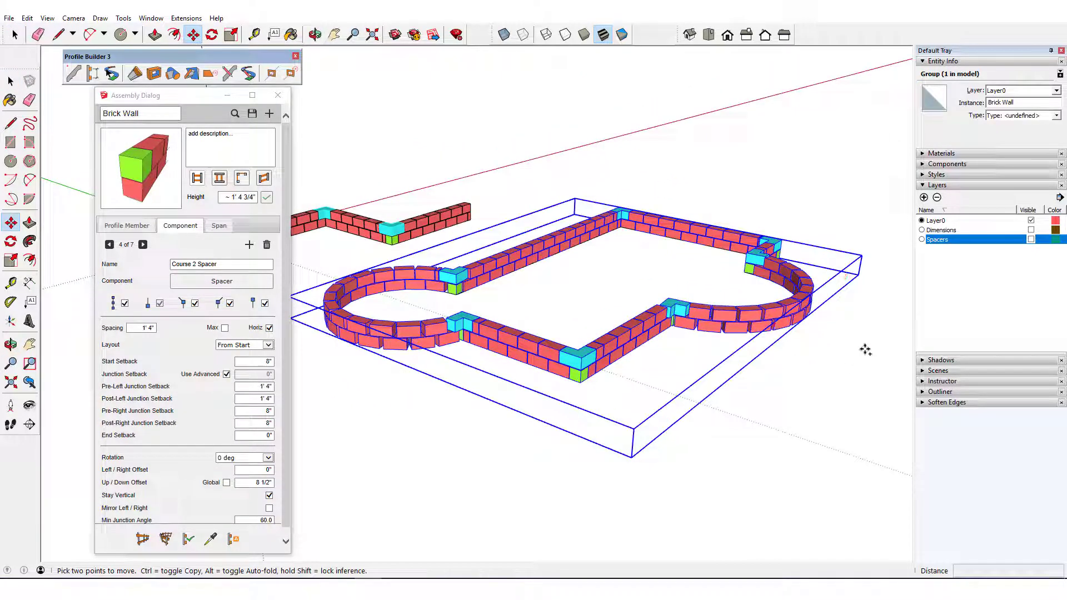
key("ctrl")
left_click(865, 349)
type("17")
key("Return")
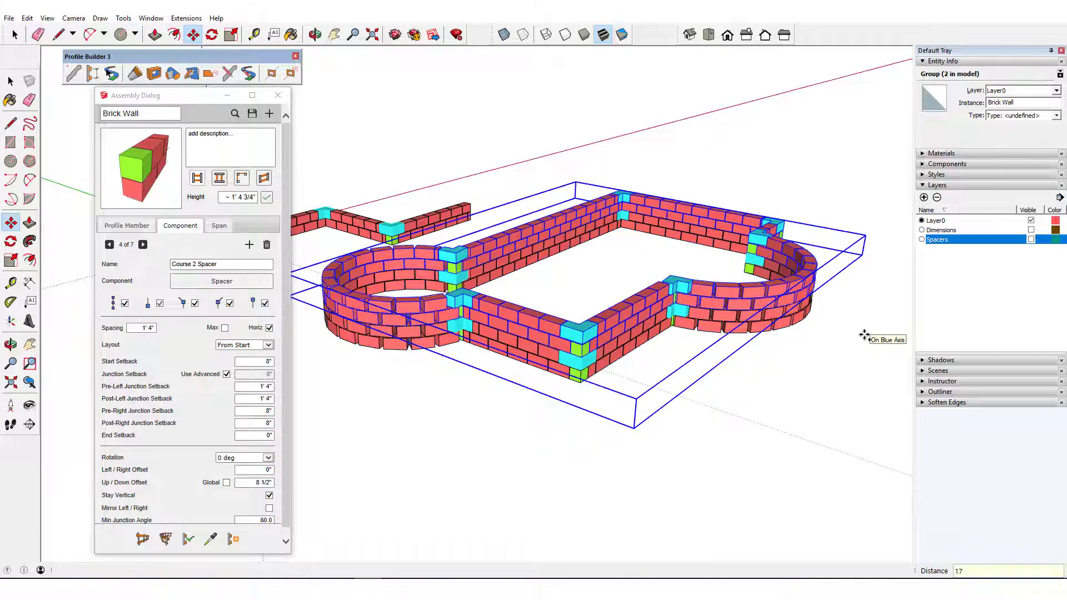
type("4x")
key("Return")
key("space")
middle_click_drag(688, 395, 588, 546)
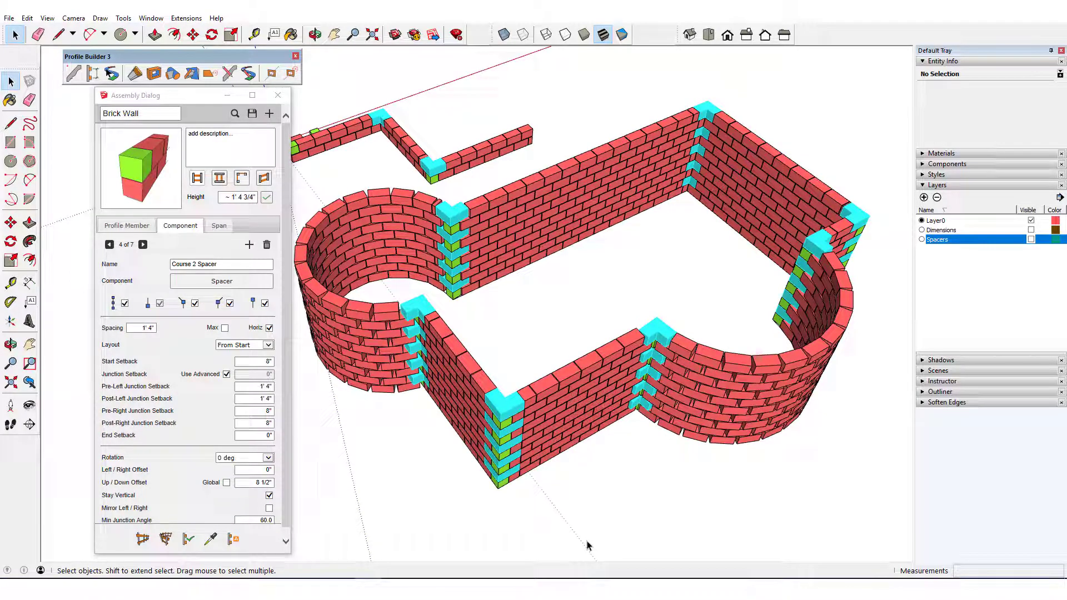